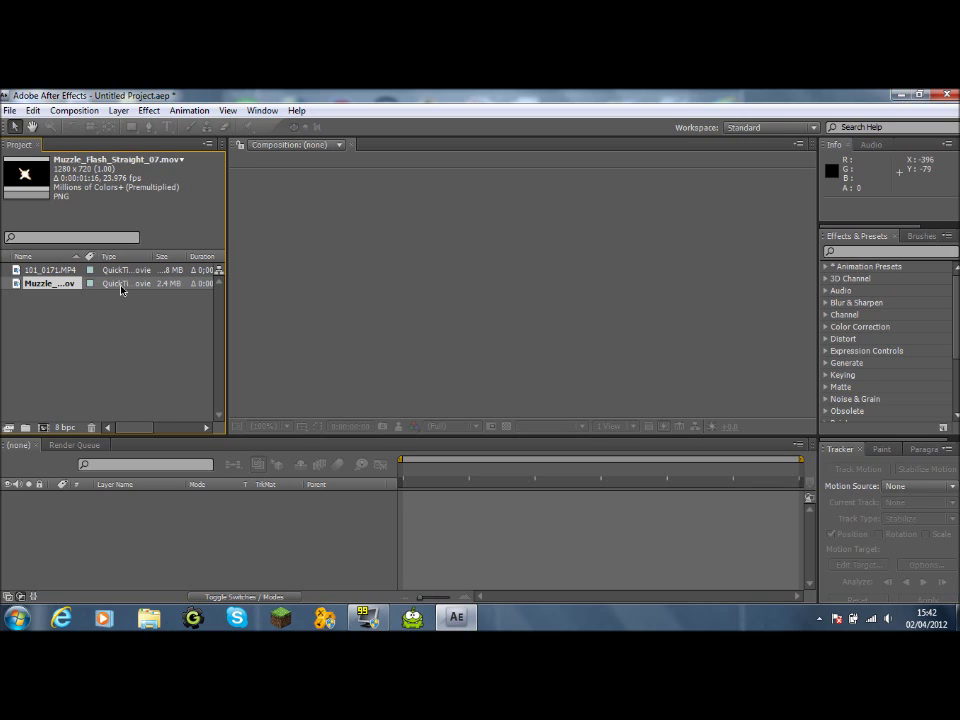
Create a composition from 101_0171.MP4 and add Muzzle_Flash_Straight_07.mov as the top layer, starting at 0;00;00;04.
click(36, 272)
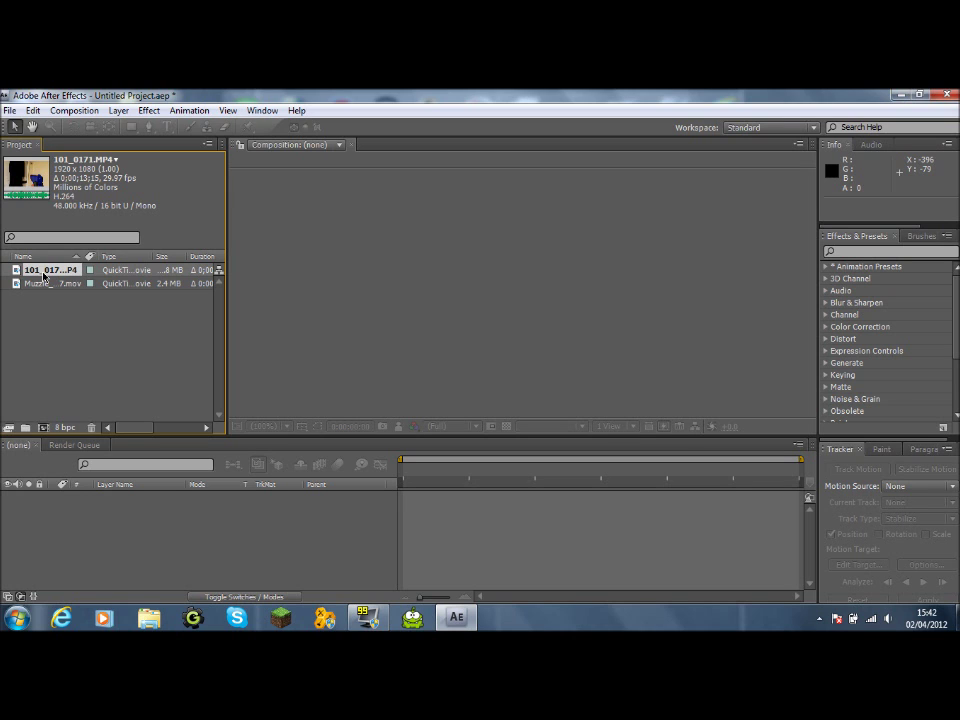
drag(45, 274, 99, 516)
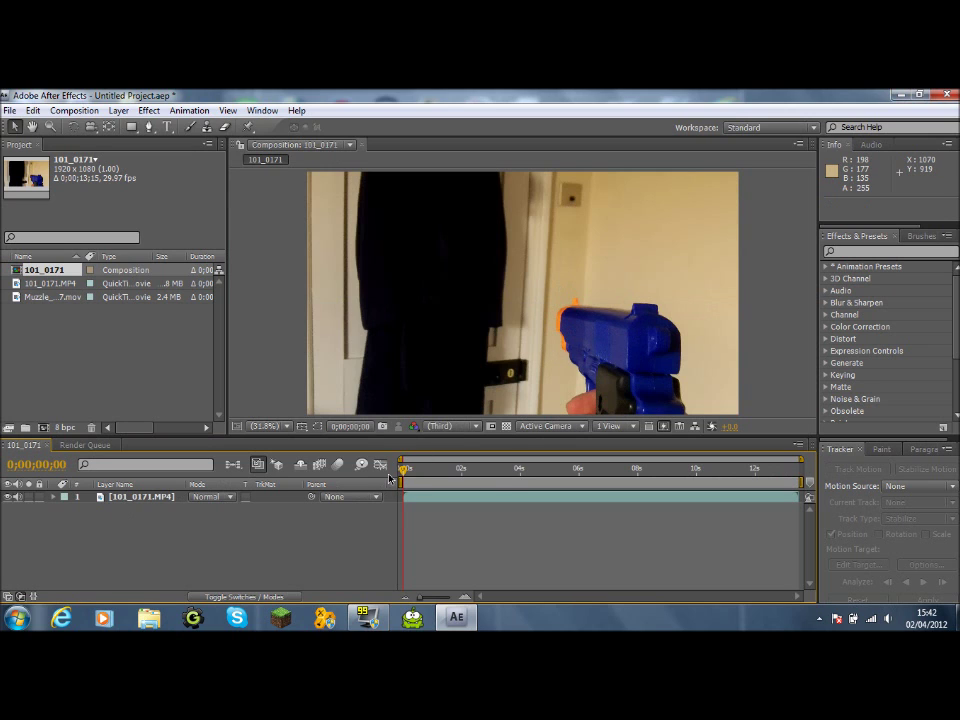
mouse_move(403, 470)
mouse_down()
mouse_move(421, 473)
mouse_move(407, 468)
mouse_up()
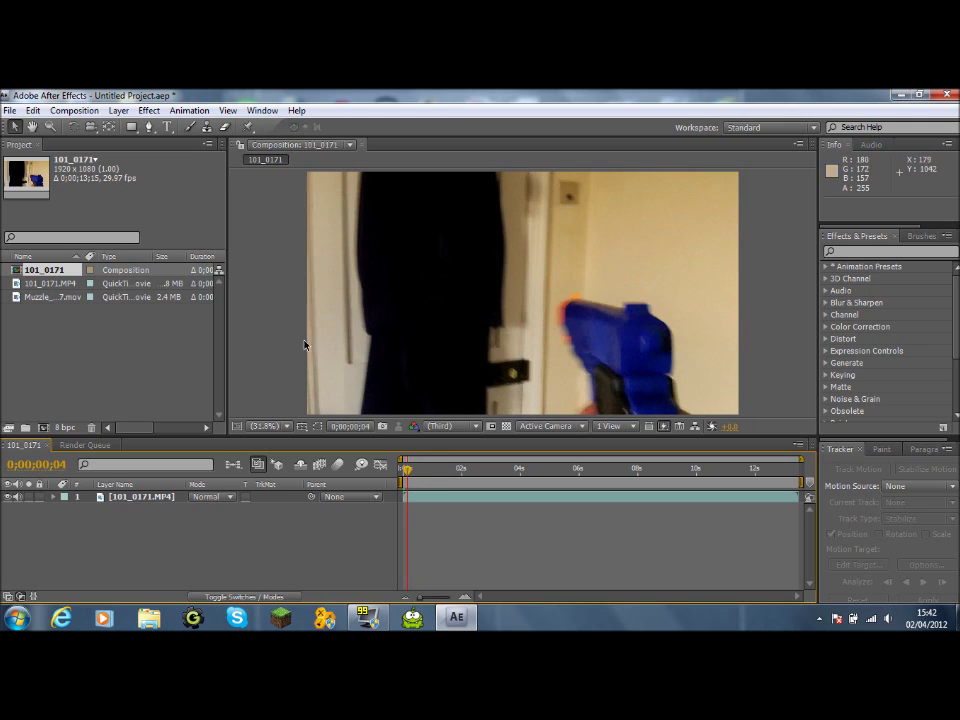
click(54, 298)
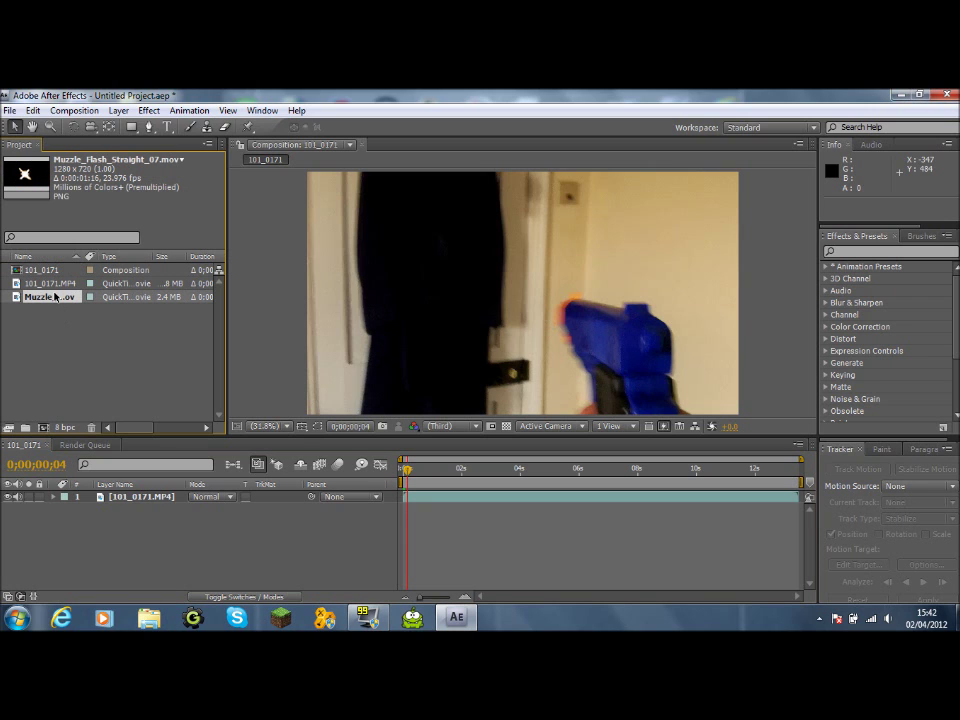
drag(54, 303, 408, 497)
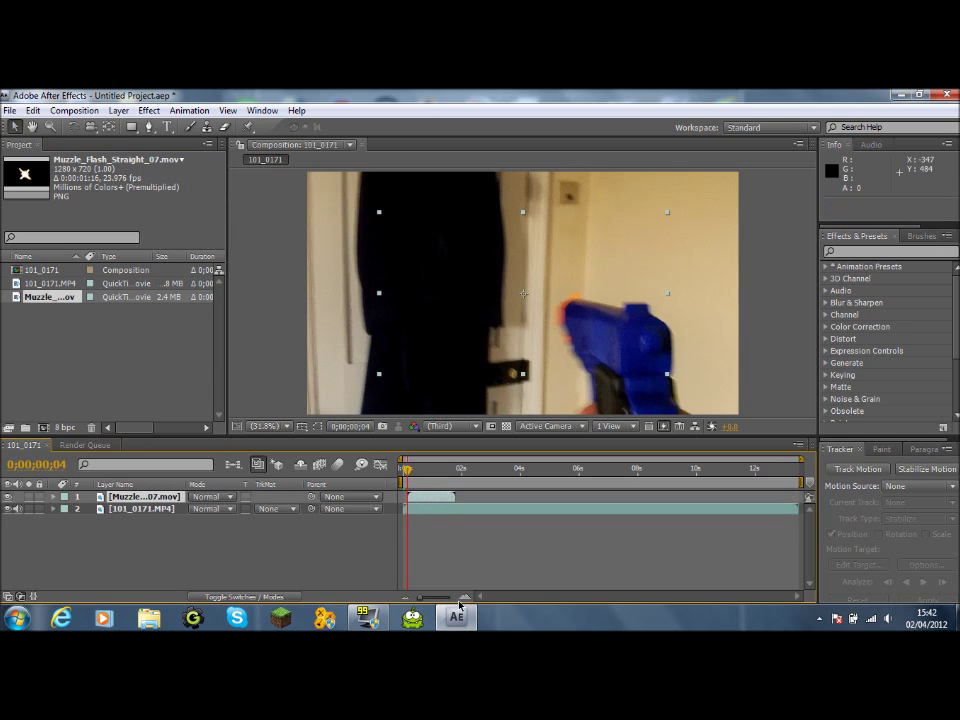
Move the muzzle flash over the dark coat, to a position of about 579, 565.
drag(538, 292, 519, 323)
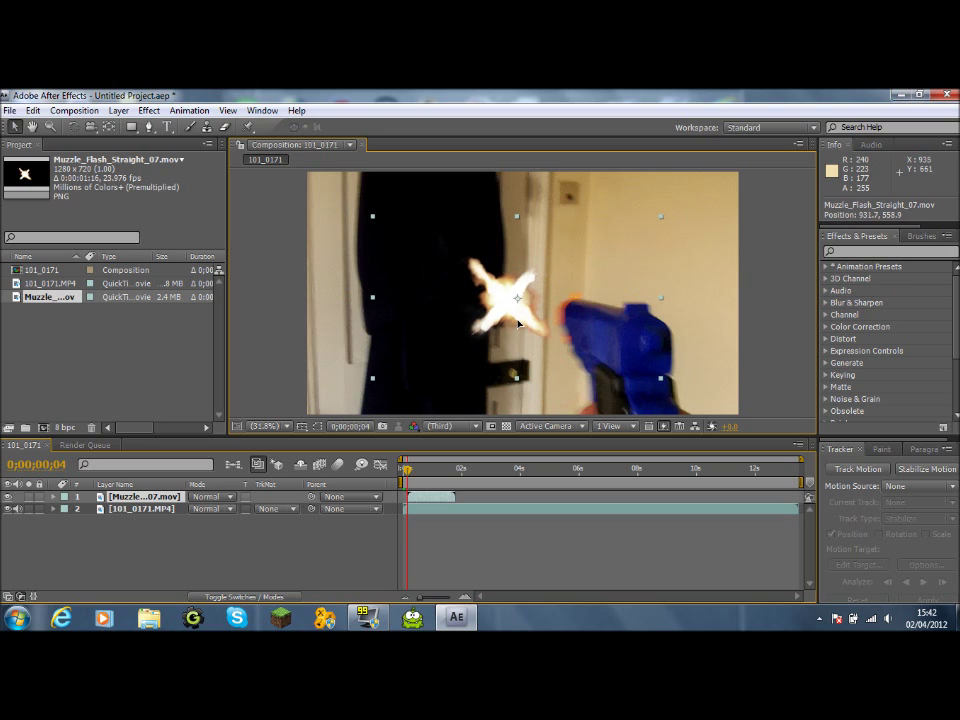
drag(519, 323, 519, 324)
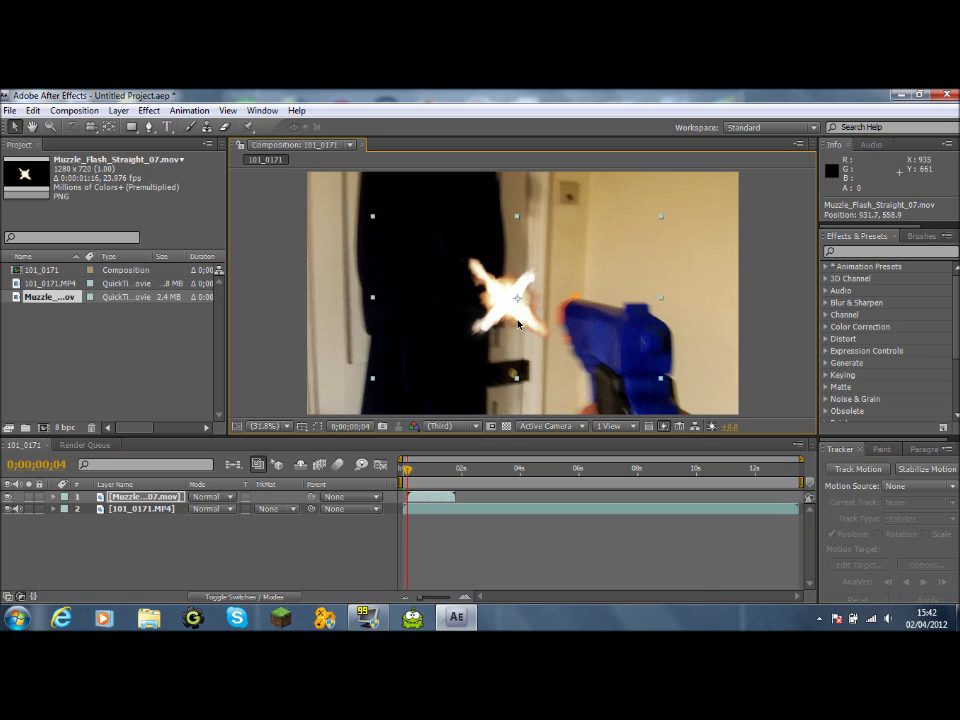
drag(519, 324, 458, 340)
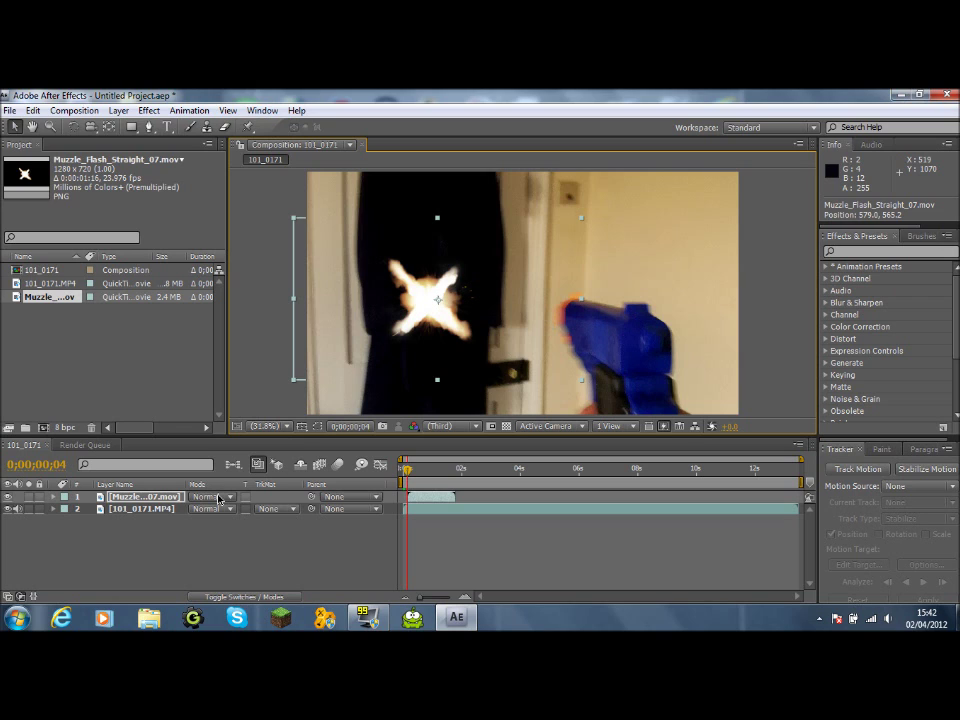
Duplicate the 101_0171.MP4 layer and trim the copy to span the same time as the muzzle flash clip.
click(172, 510)
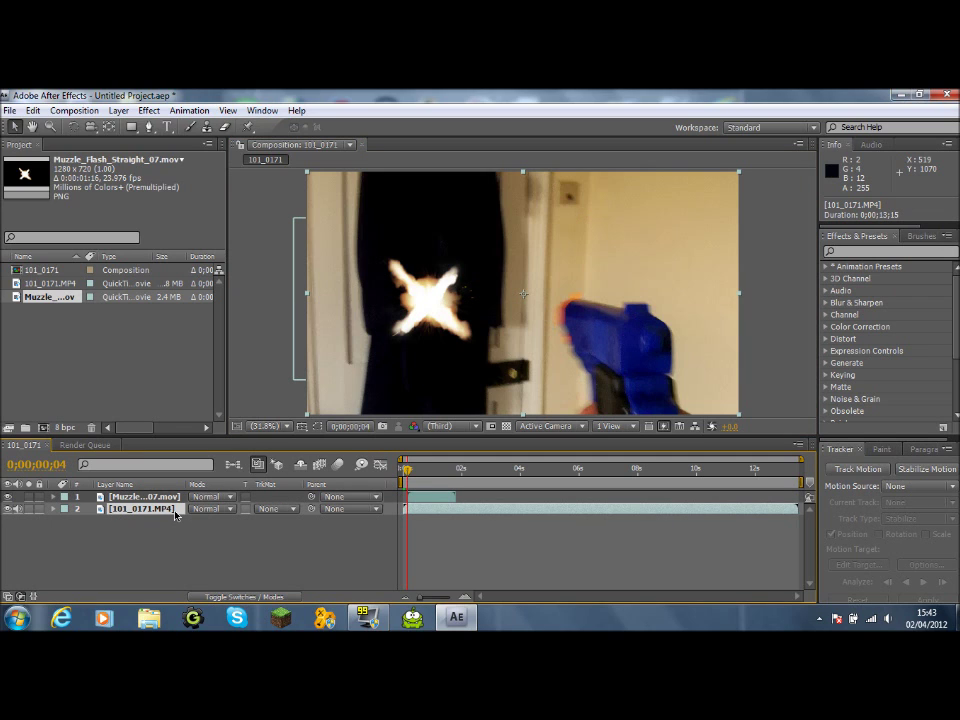
key(ctrl+d)
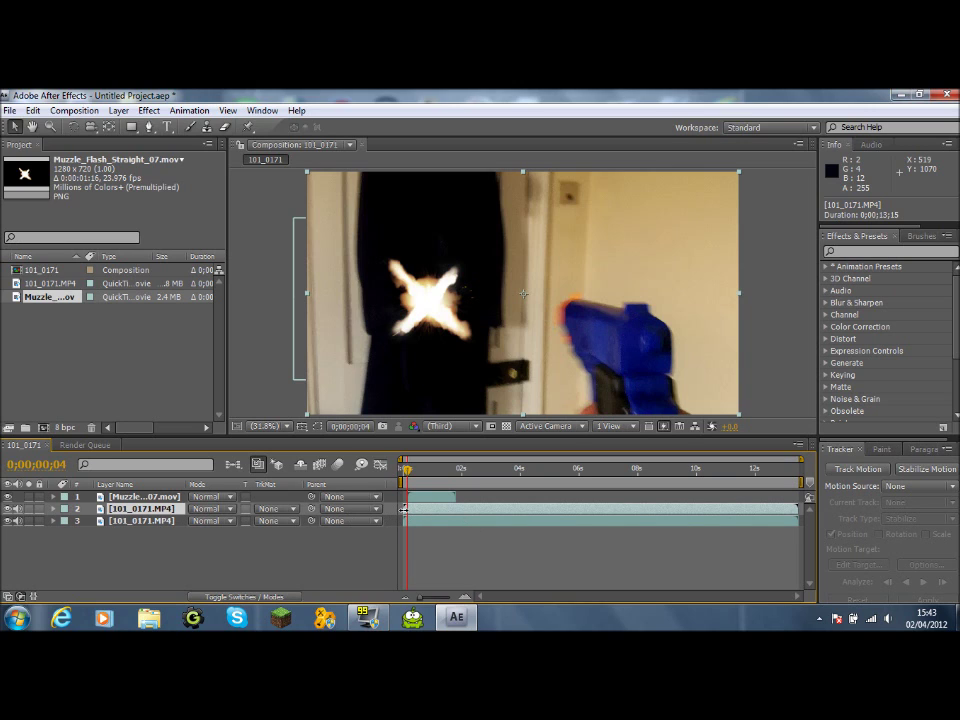
drag(405, 509, 409, 509)
drag(797, 509, 452, 523)
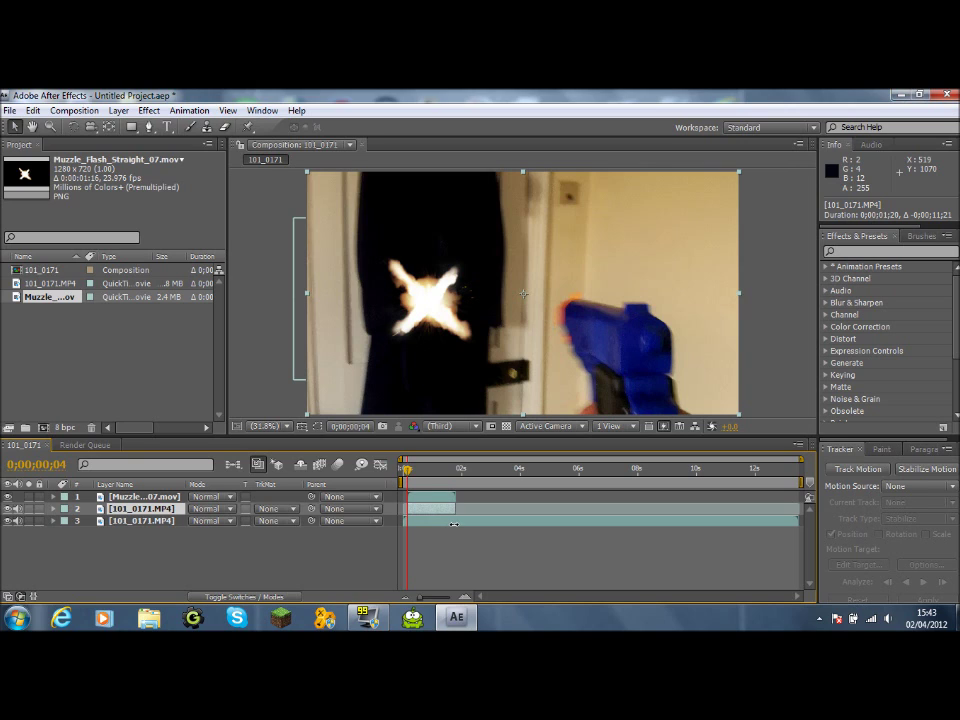
Reorder the layers so the muzzle flash sits between the trimmed 101_0171.MP4 copy and the full-length original.
click(464, 598)
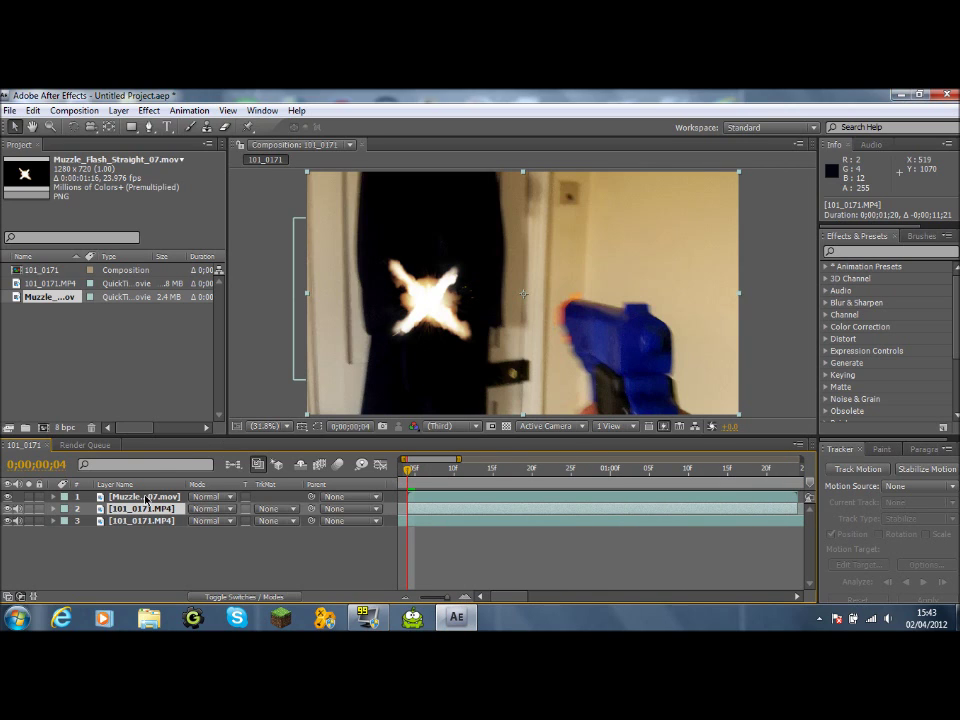
drag(146, 498, 200, 512)
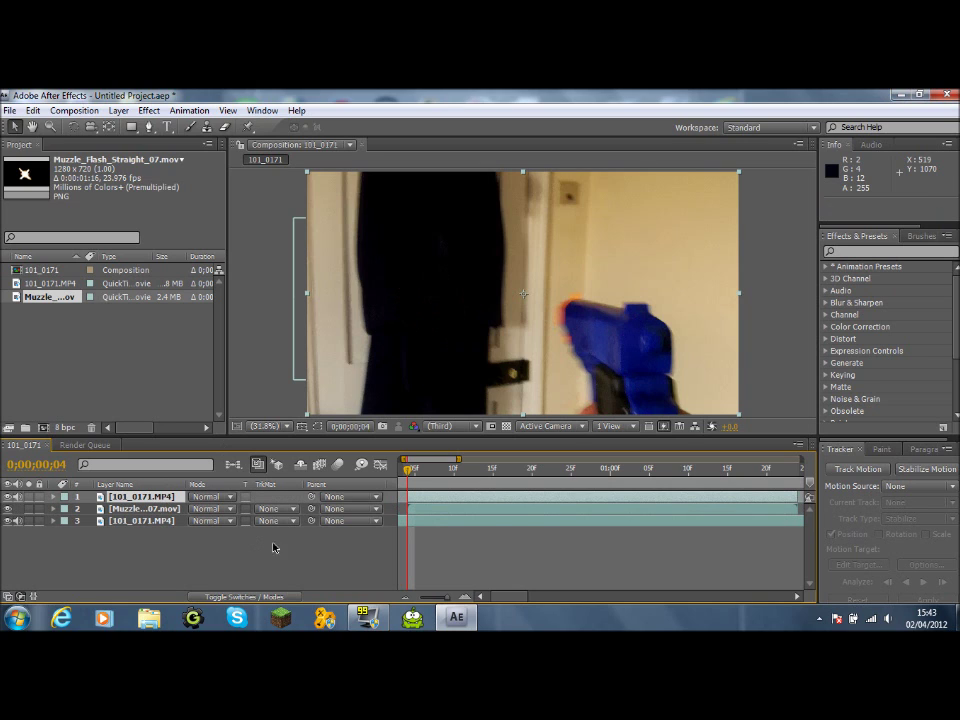
drag(450, 600, 437, 603)
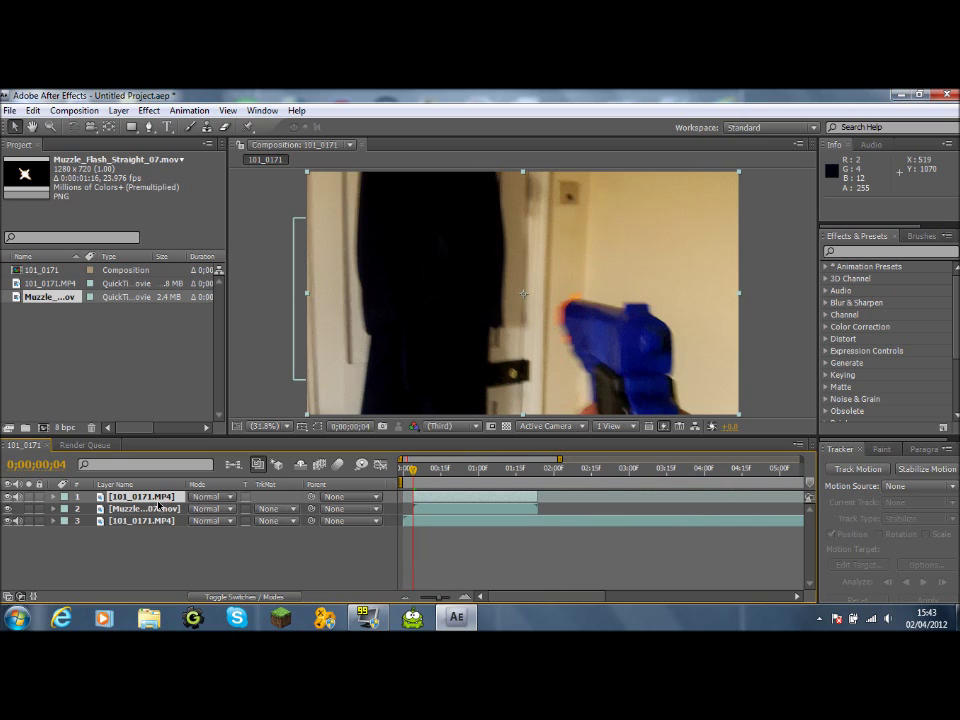
mouse_move(441, 498)
mouse_down()
mouse_move(536, 501)
mouse_move(435, 508)
mouse_move(455, 498)
mouse_up()
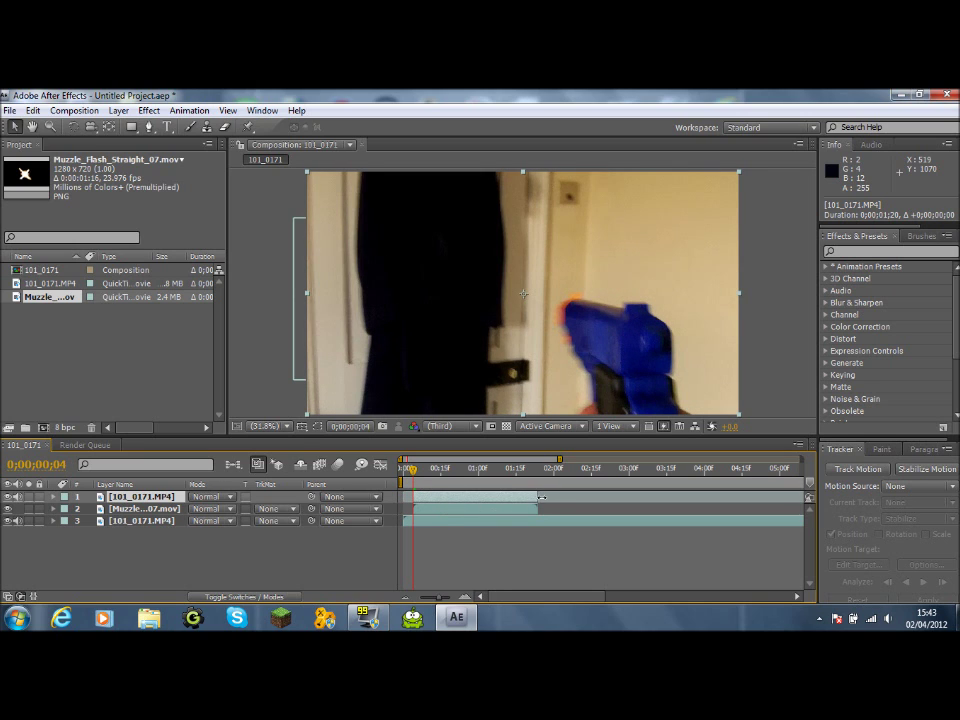
drag(540, 498, 591, 498)
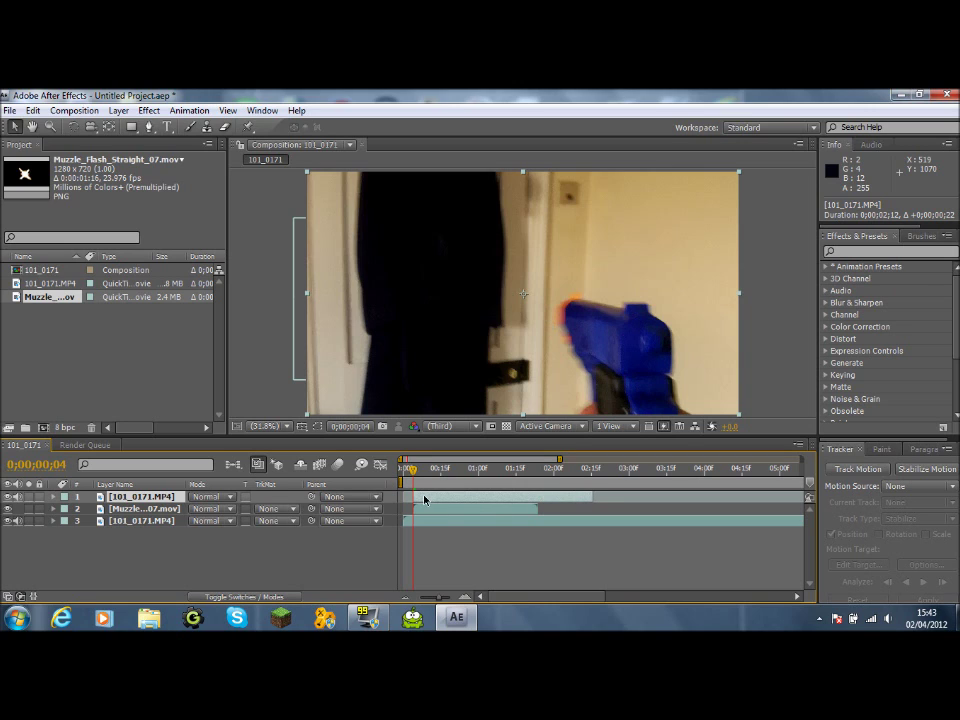
mouse_move(415, 496)
mouse_down()
mouse_move(489, 495)
mouse_move(414, 501)
mouse_up()
drag(594, 496, 539, 520)
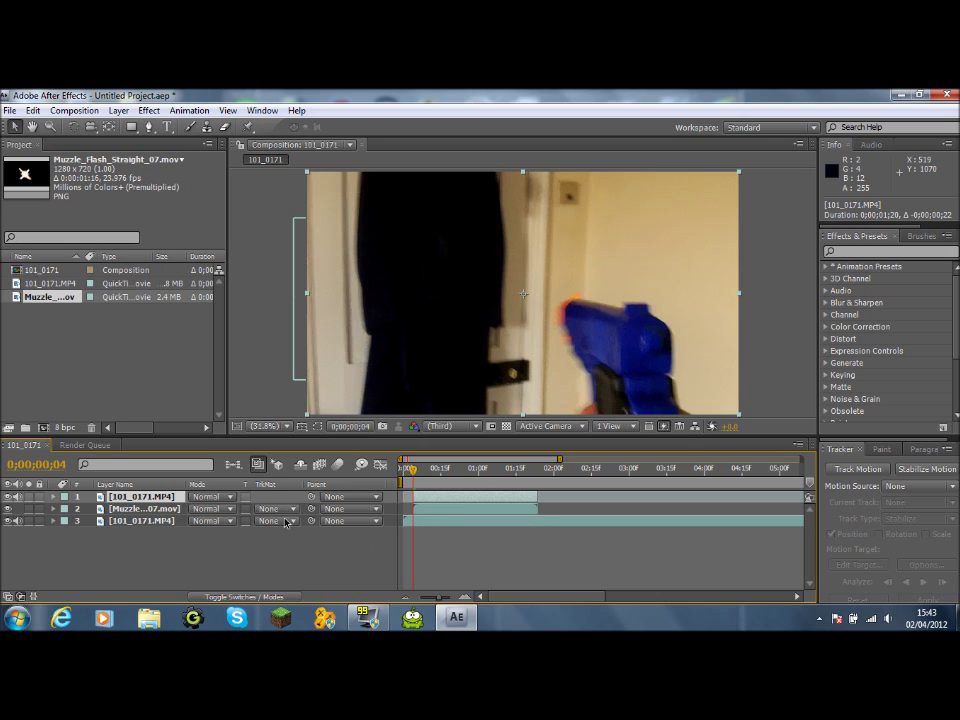
Compare the frames around the start of the trimmed copy, ending with the playhead at 0;00;00;04.
click(157, 521)
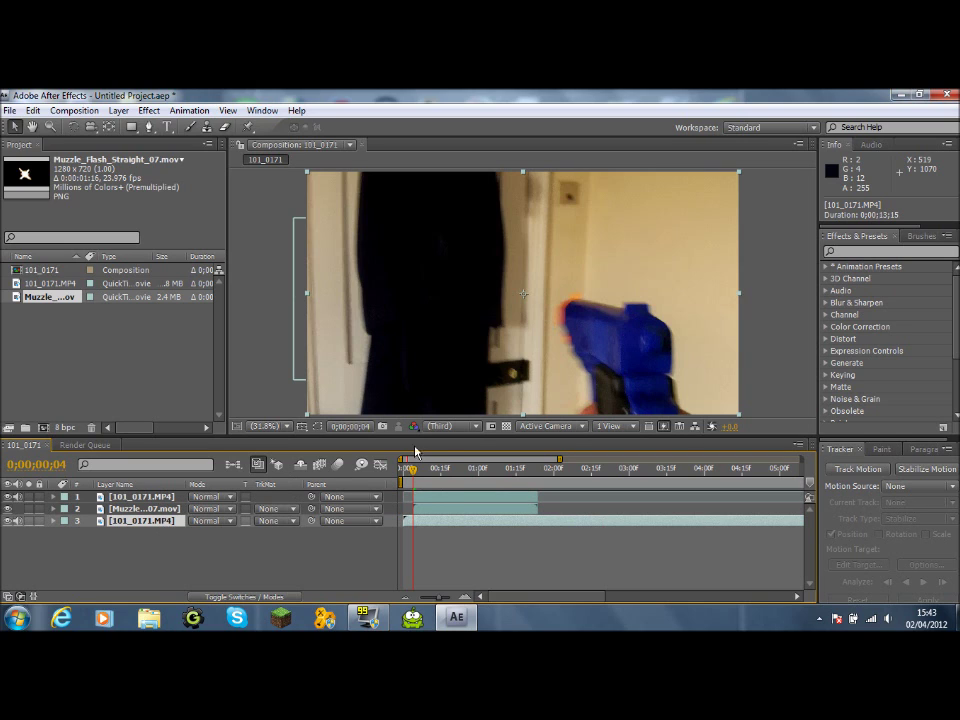
drag(412, 475, 409, 475)
click(131, 496)
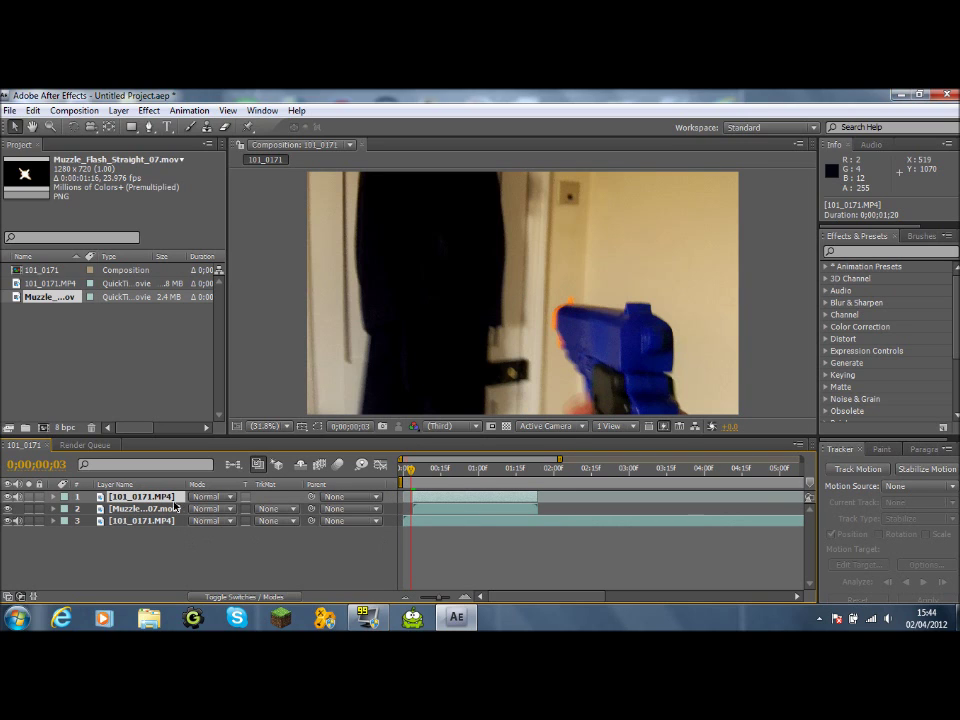
click(418, 471)
mouse_move(420, 474)
mouse_down()
mouse_move(452, 480)
mouse_move(416, 484)
mouse_move(414, 471)
mouse_up()
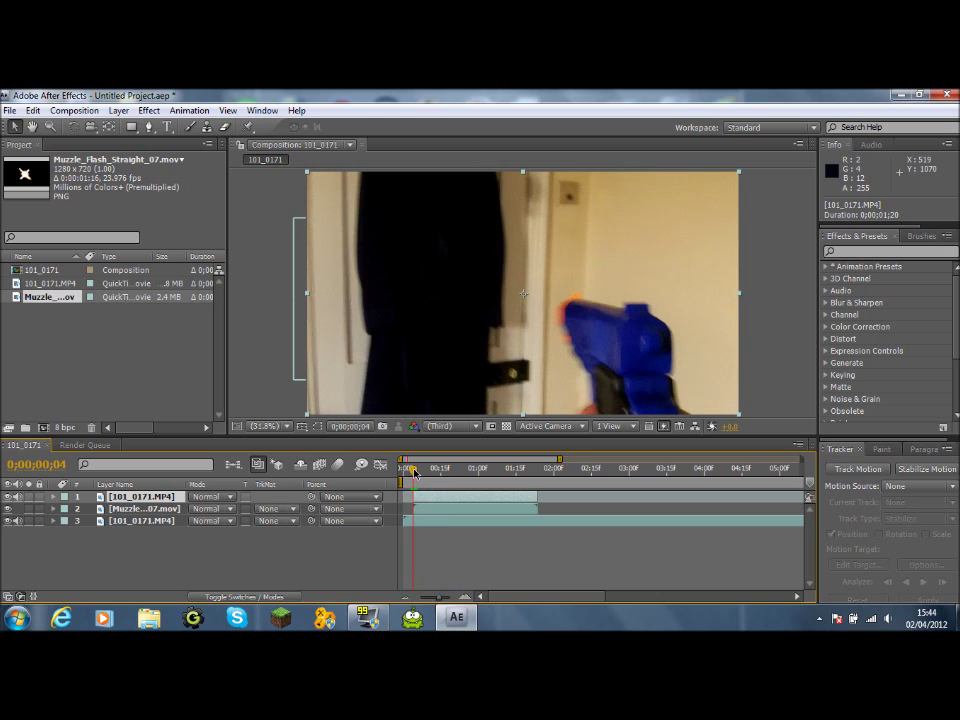
Trim both the top 101_0171.MP4 copy and the muzzle flash layer to a single frame starting at 0;00;00;04.
drag(537, 497, 418, 508)
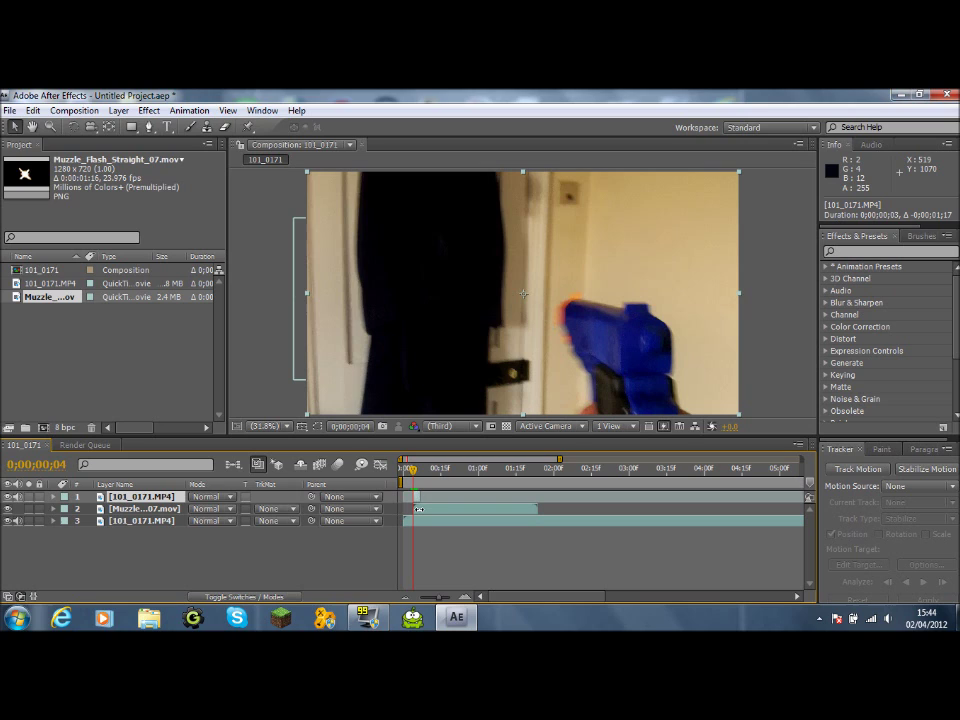
click(535, 509)
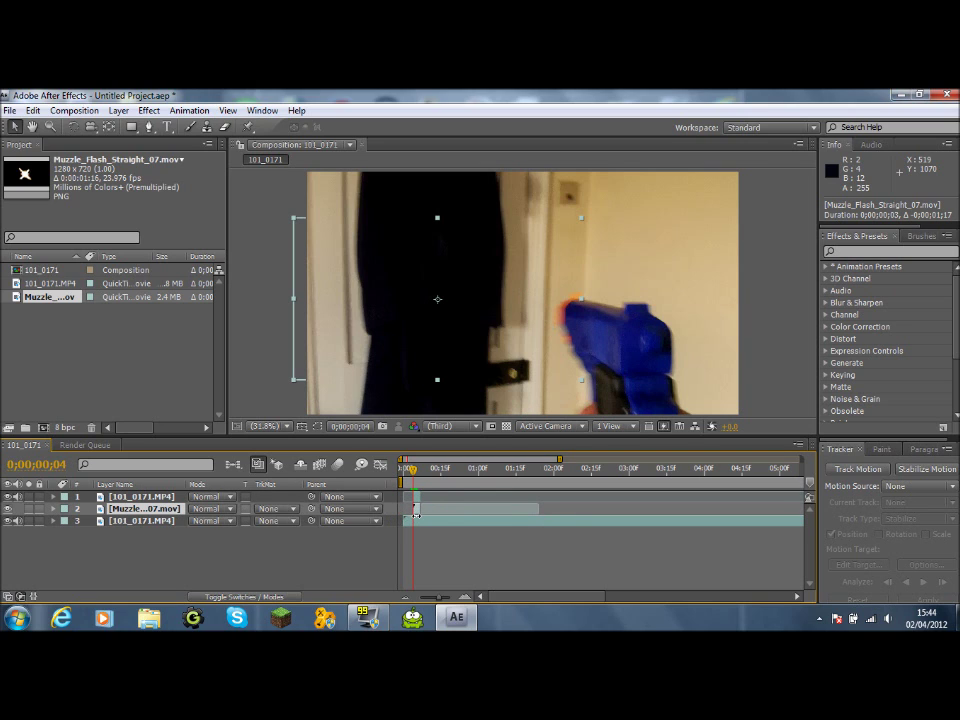
click(416, 478)
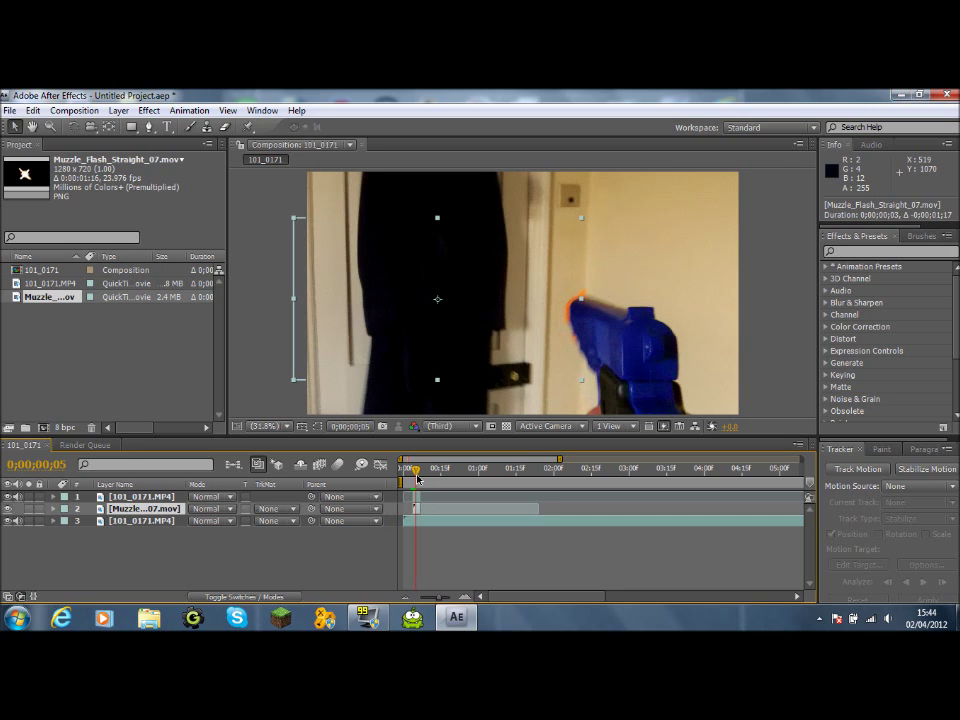
click(419, 479)
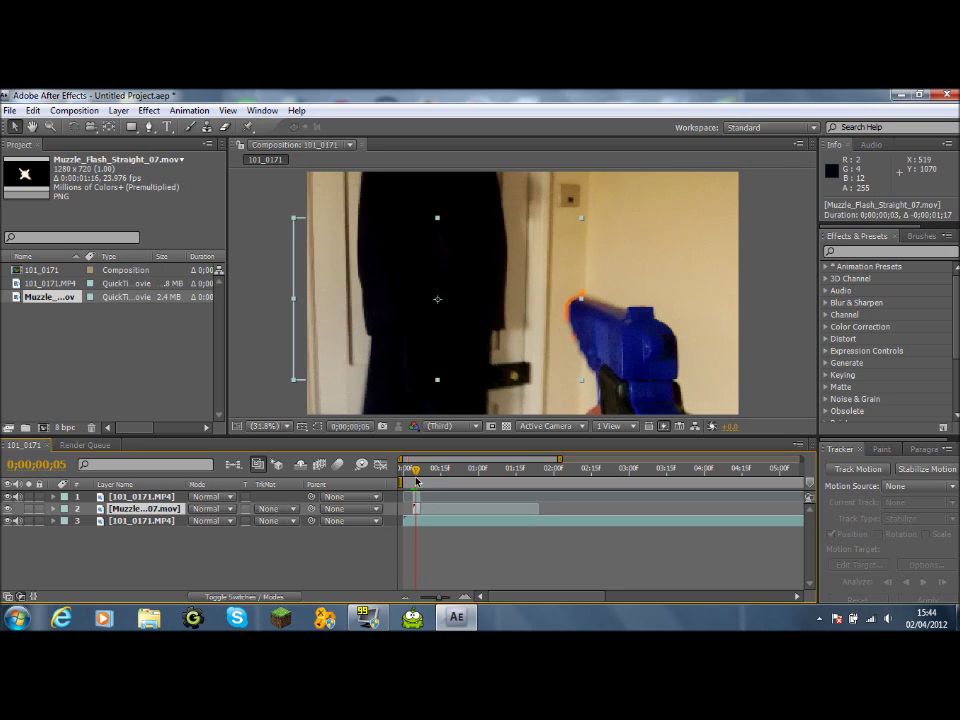
click(417, 497)
key(Page_Up)
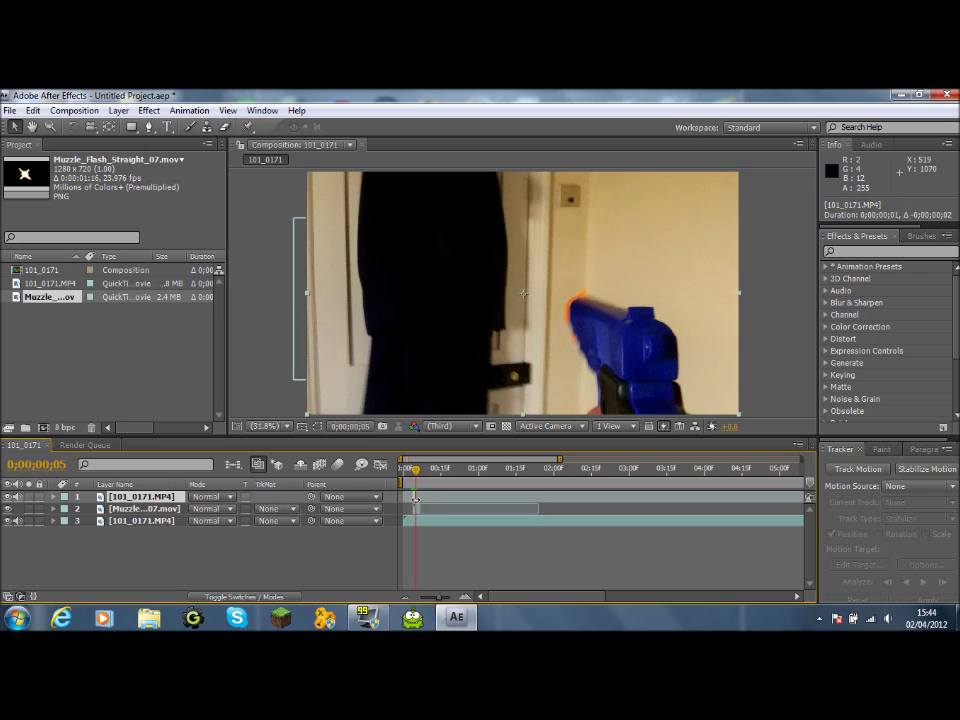
key(alt+bracketright)
click(417, 510)
key(alt+bracketright)
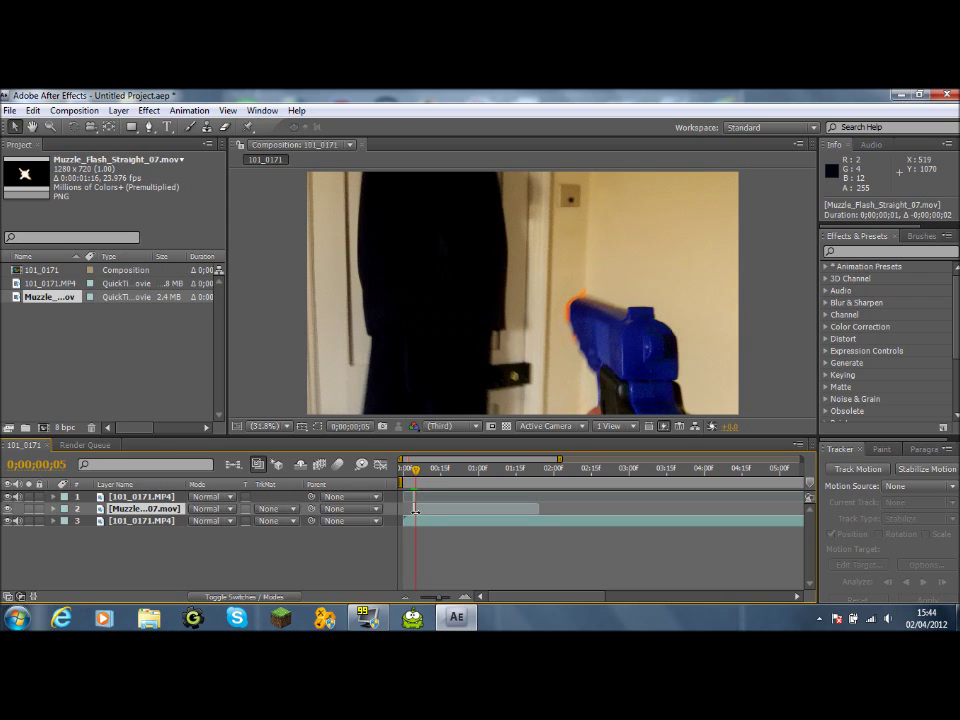
click(466, 598)
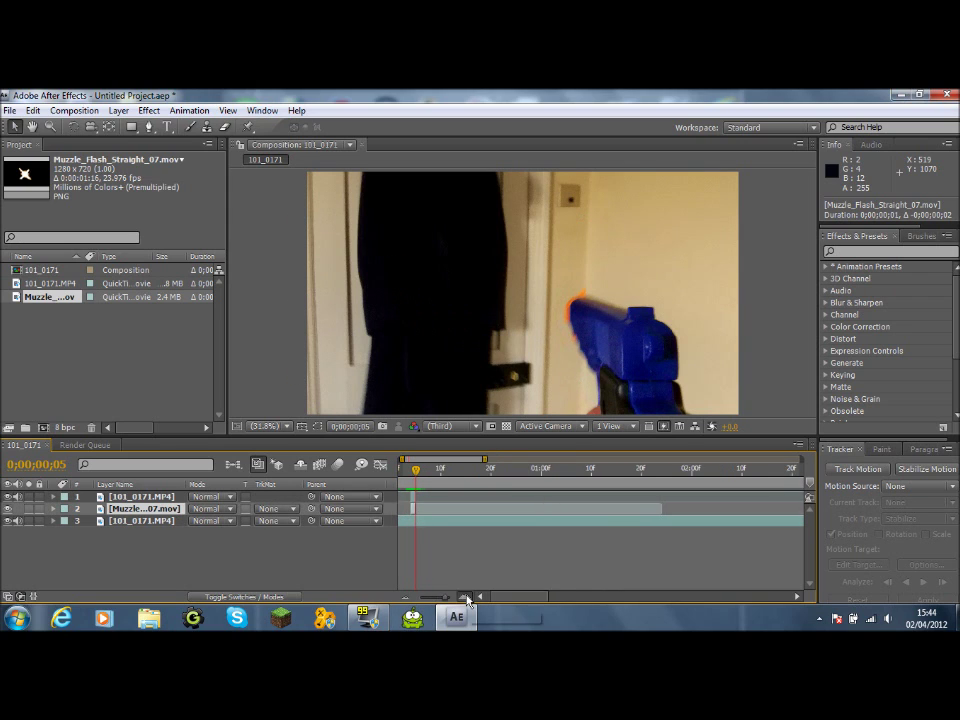
click(481, 598)
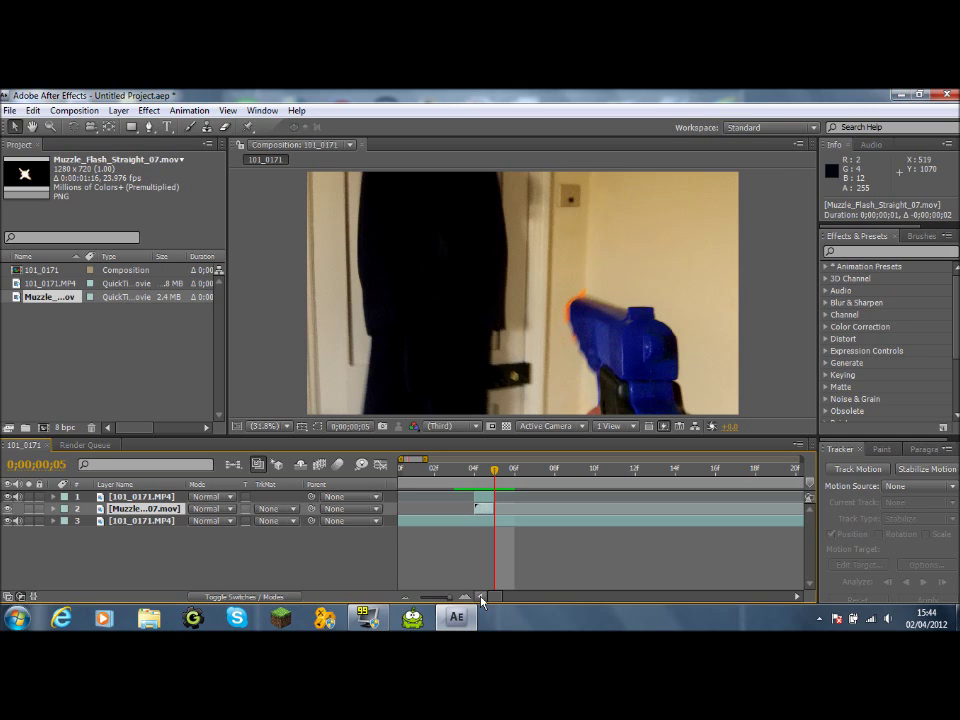
Try to start a Pen tool mask on the top 101_0171.MP4 copy just below the hand, and delete the stray shape layer.
click(147, 497)
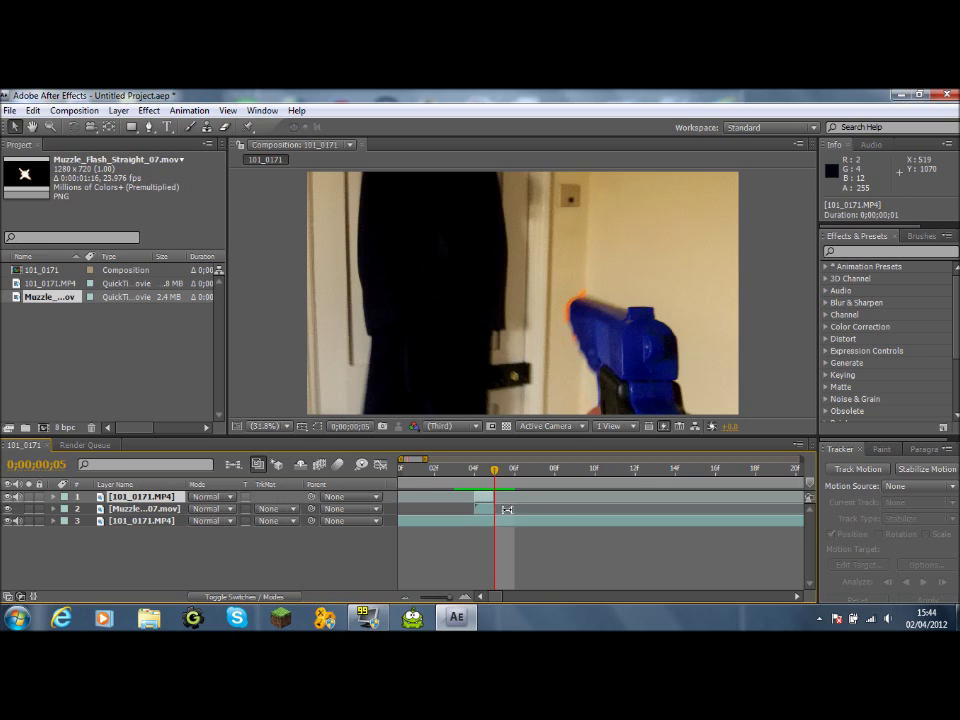
click(148, 128)
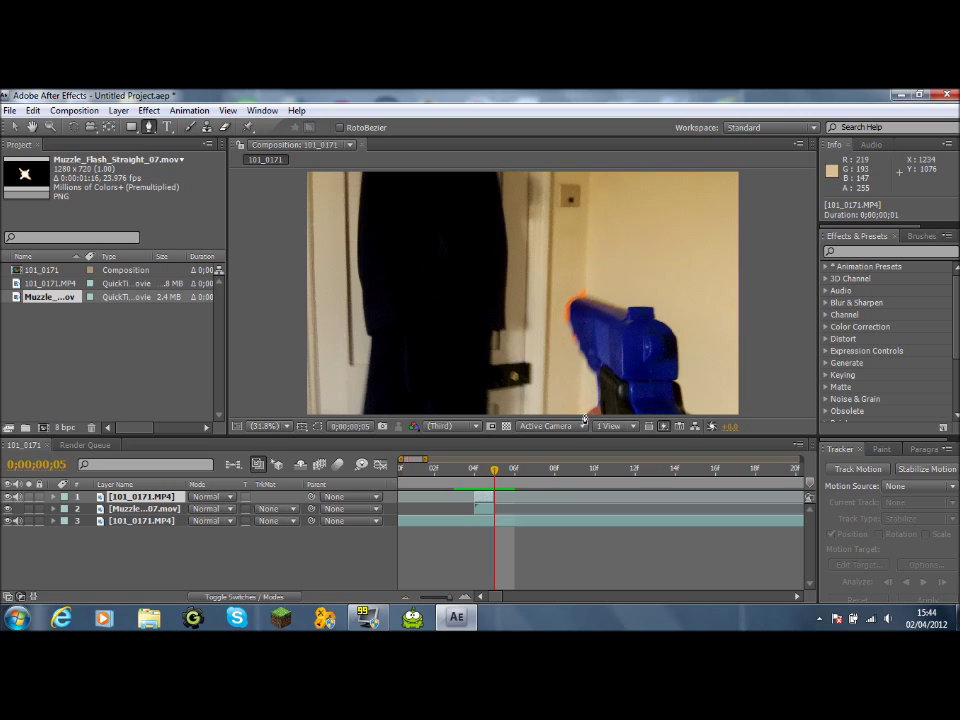
click(523, 293)
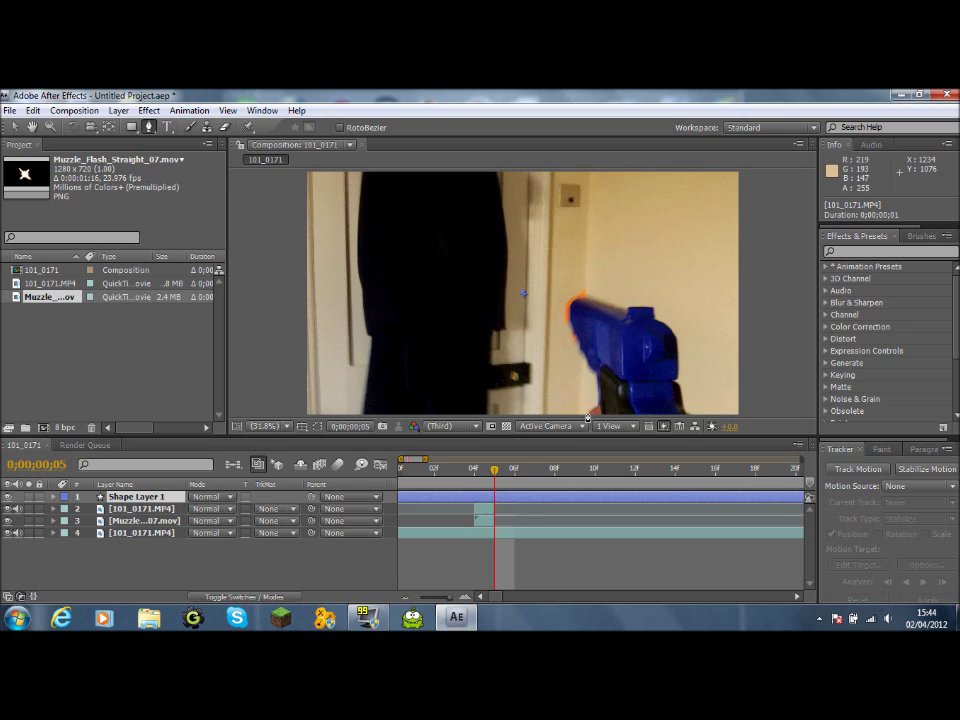
click(136, 497)
key(Delete)
click(136, 497)
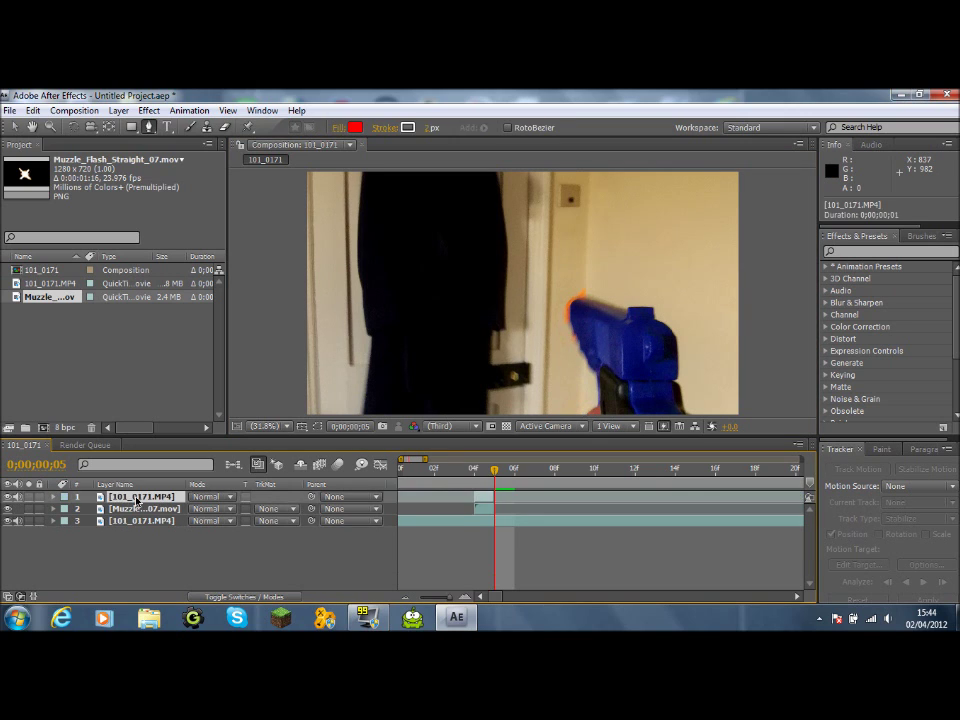
double_click(481, 500)
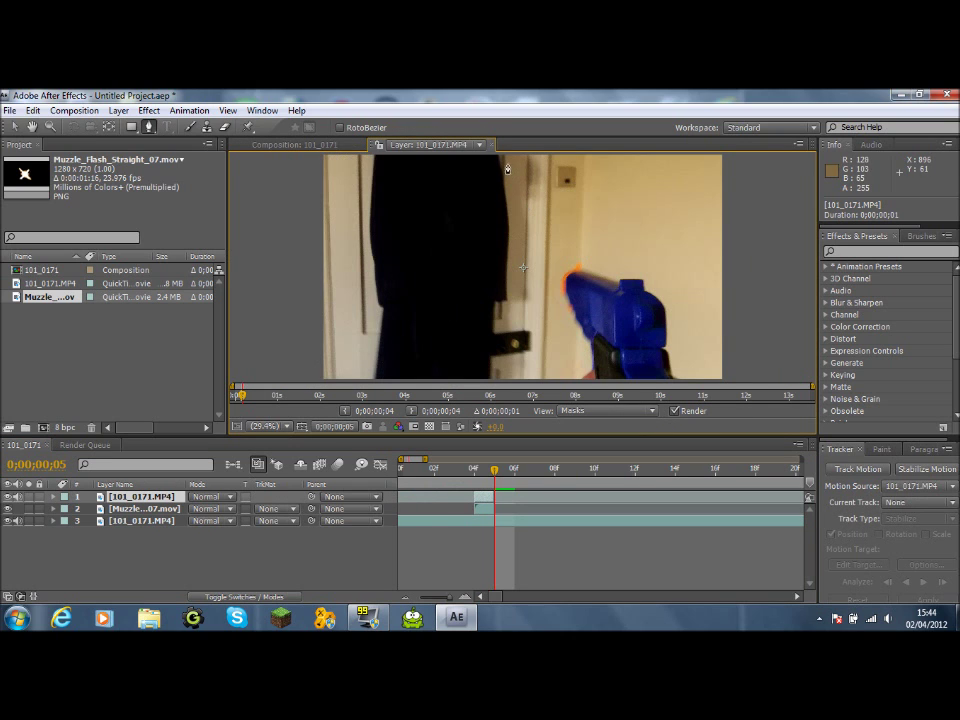
click(494, 148)
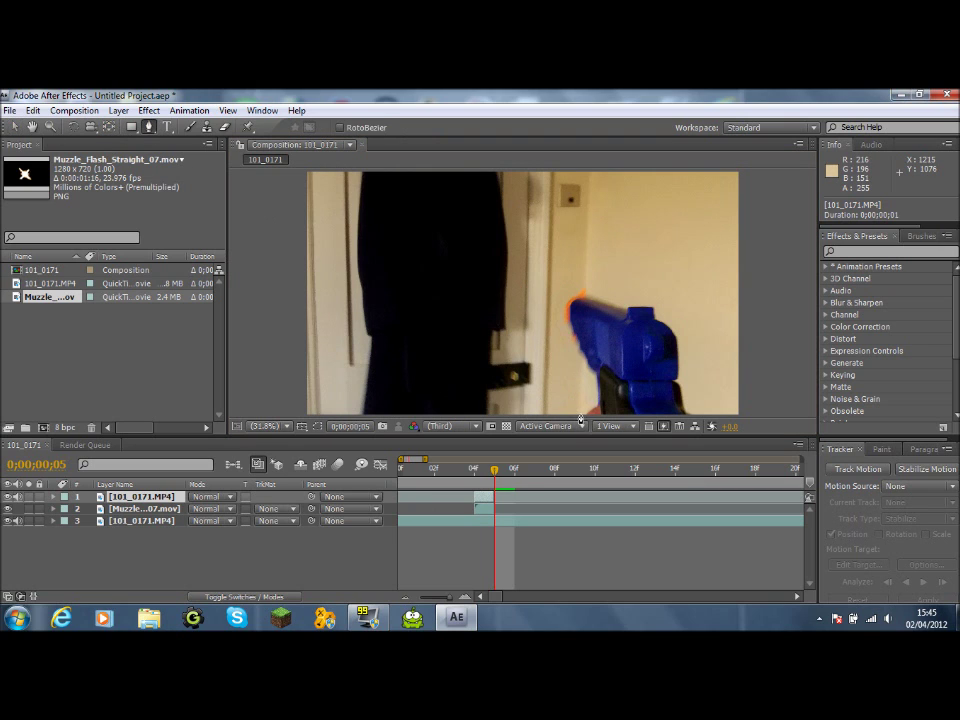
click(589, 414)
click(160, 496)
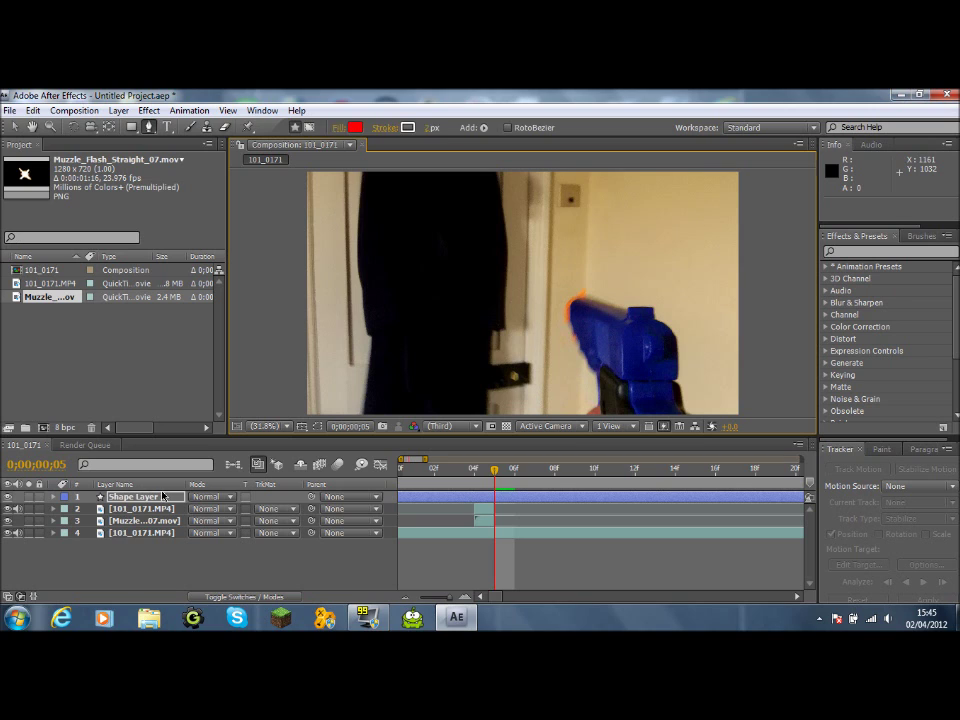
key(Delete)
On the top 101_0171.MP4 copy at 0;00;00;04, start a Pen tool mask below the hand and trace the grip's front edge up to the muzzle's underside.
click(163, 495)
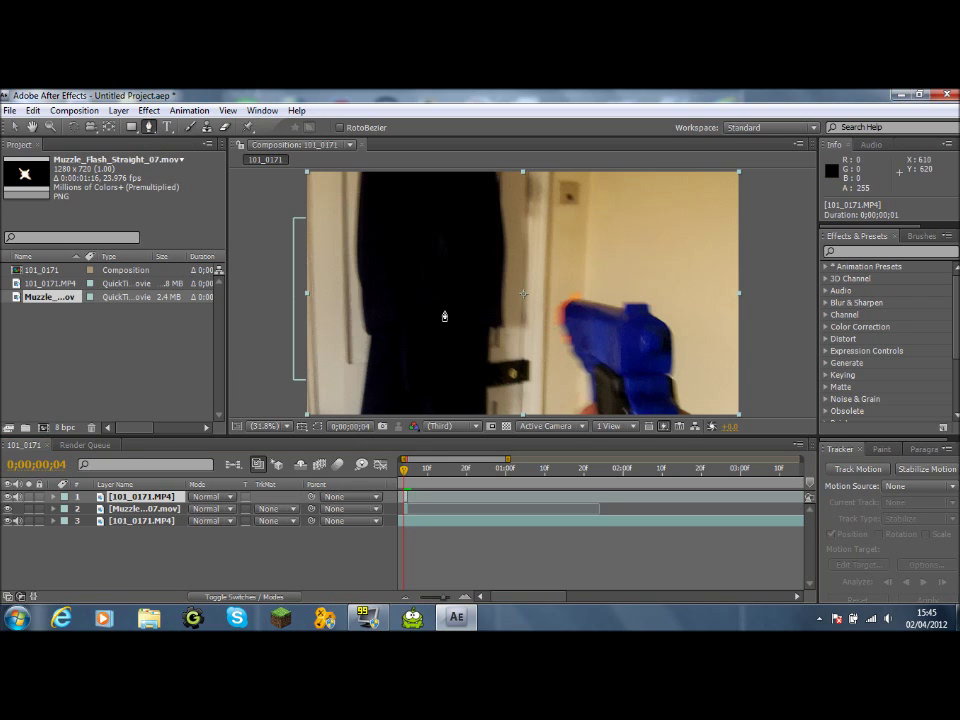
click(577, 413)
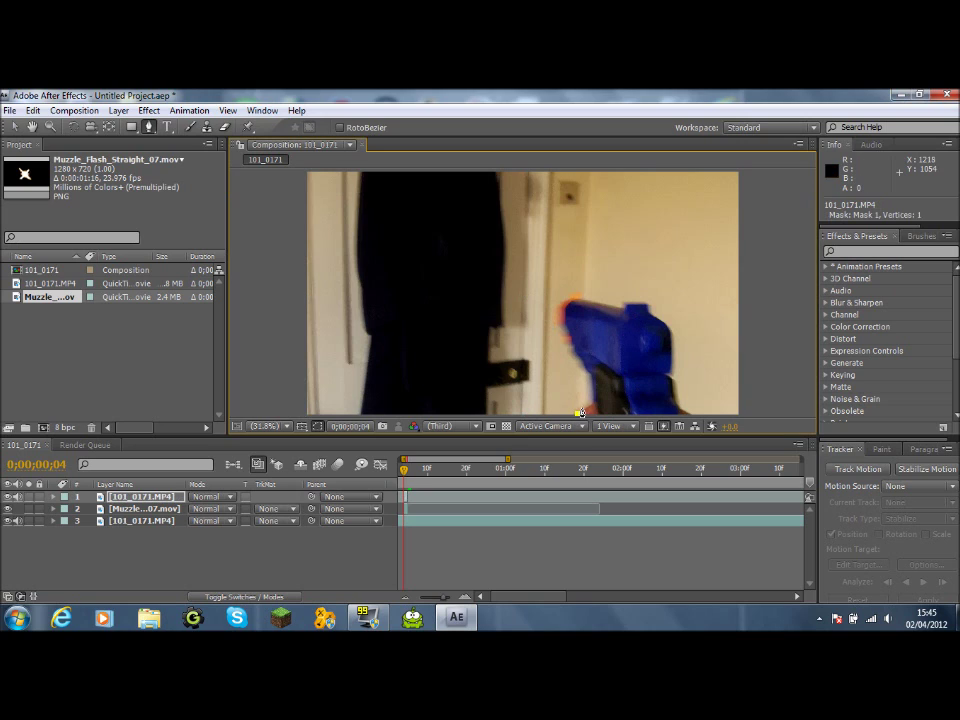
click(589, 402)
click(590, 392)
click(589, 384)
click(586, 376)
click(580, 358)
click(576, 353)
click(571, 348)
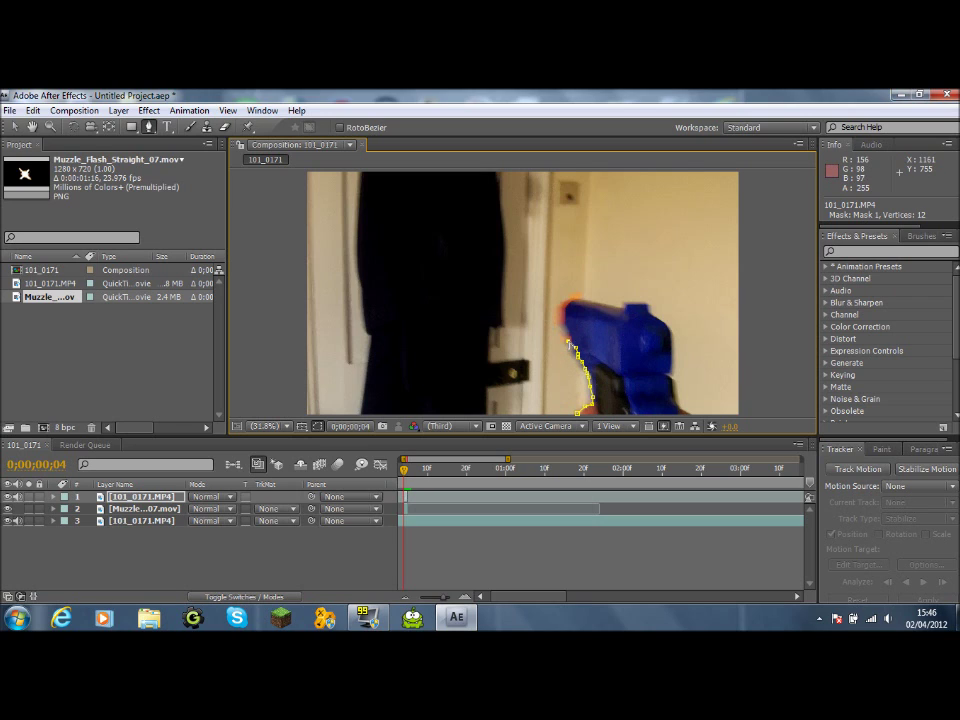
click(566, 344)
click(561, 338)
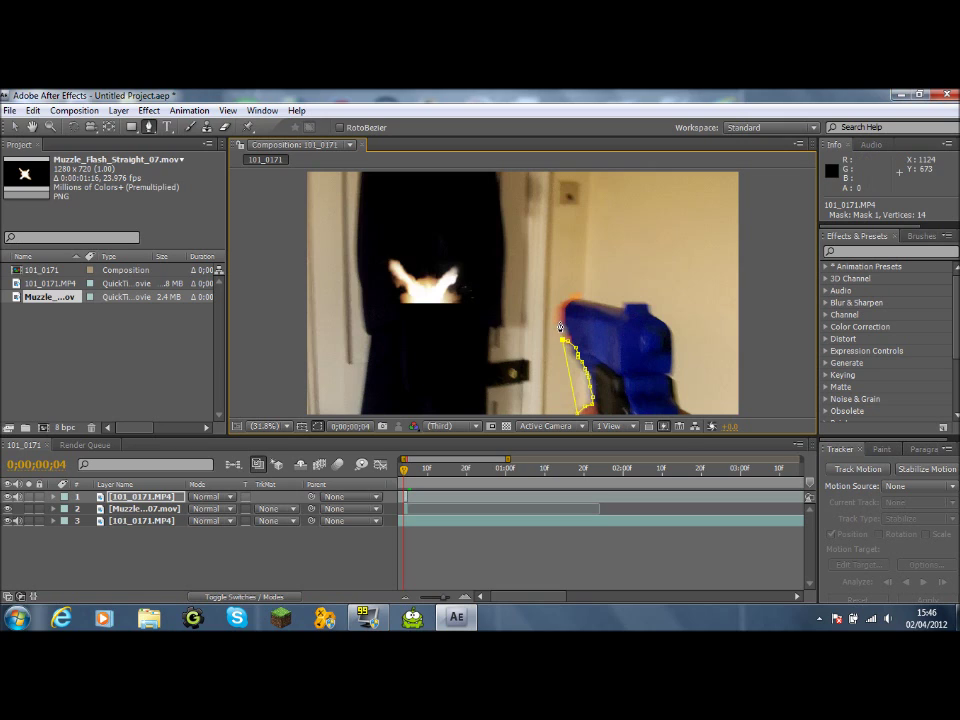
key(ctrl+z)
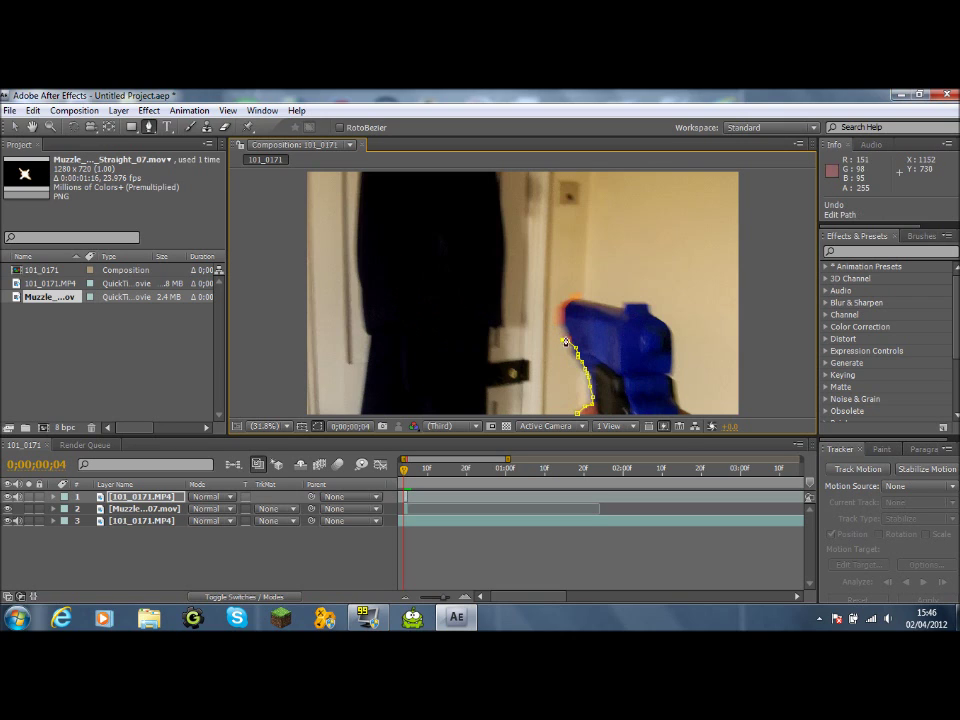
Continue the mask outline around the orange muzzle tip, along the top of the gun and down its rounded back.
click(559, 329)
click(557, 322)
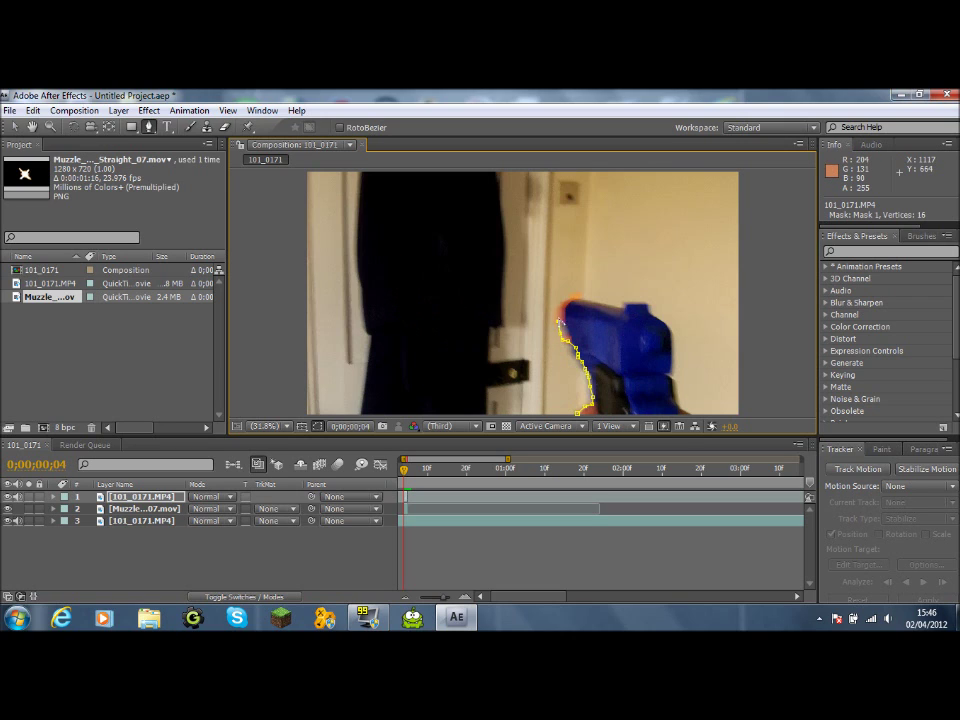
click(563, 304)
click(639, 305)
click(653, 310)
click(660, 317)
click(665, 326)
click(669, 336)
click(671, 343)
click(672, 350)
click(672, 357)
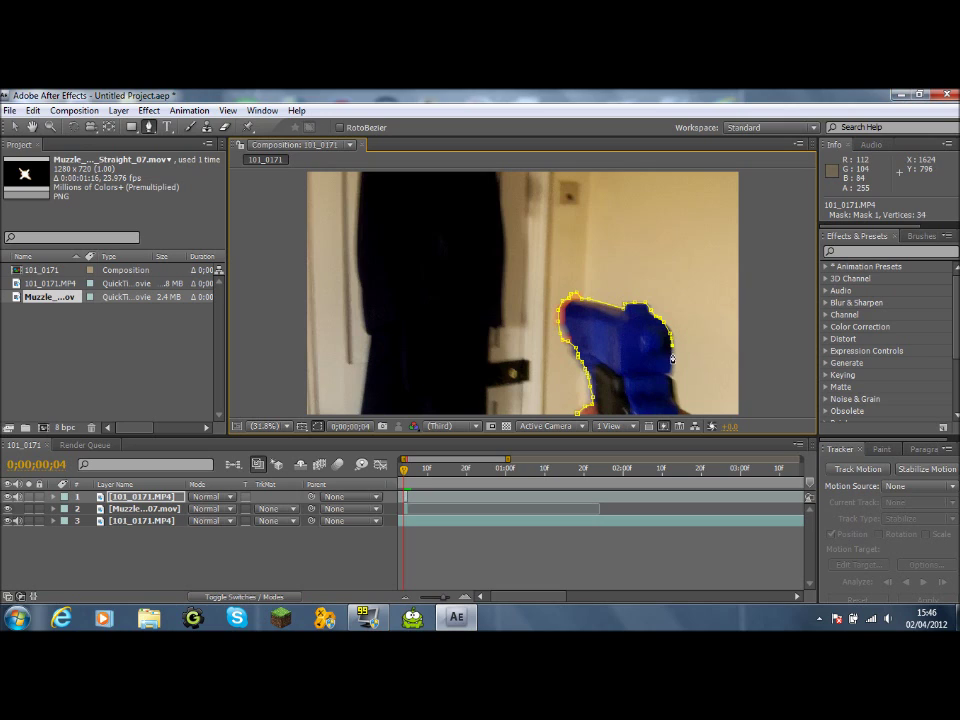
Trace the mask down the back of the grip to the frame's lower edge and close it at the starting point.
click(670, 371)
click(669, 376)
click(673, 386)
click(676, 396)
click(680, 405)
click(685, 413)
click(686, 415)
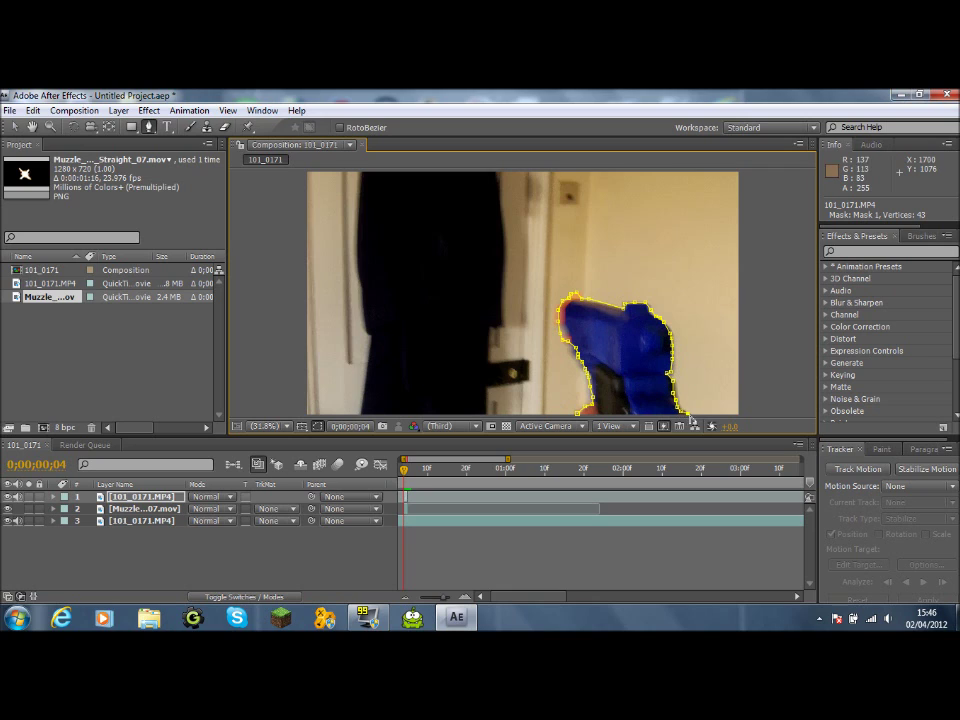
click(582, 415)
click(580, 416)
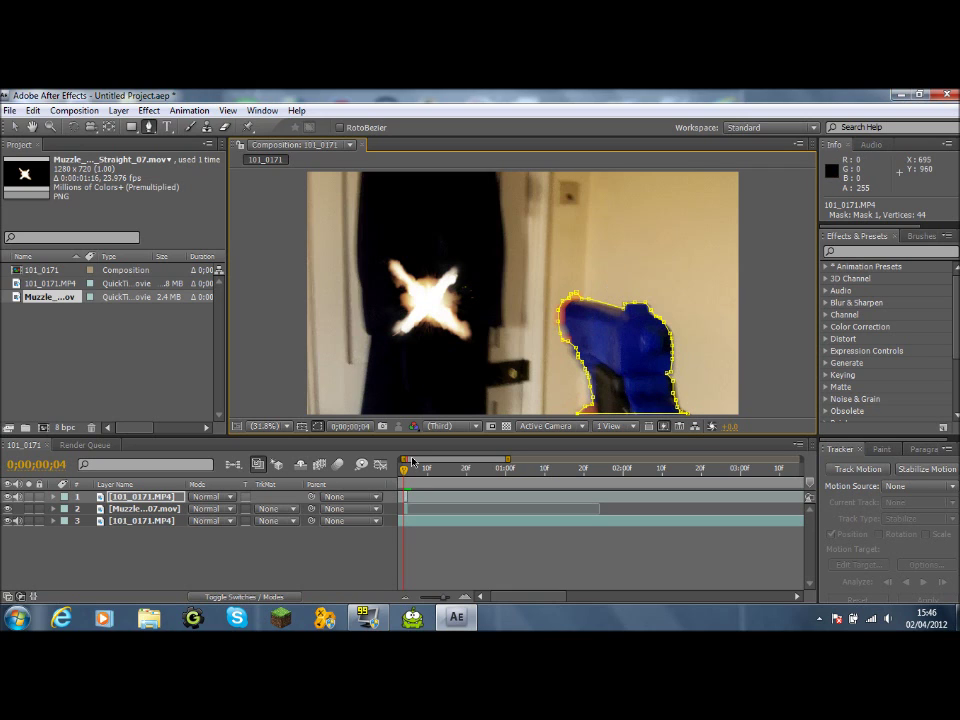
Position the muzzle flash layer at the gun's muzzle, at about 1180, 650, and scale it to about 121% by 146%.
click(128, 510)
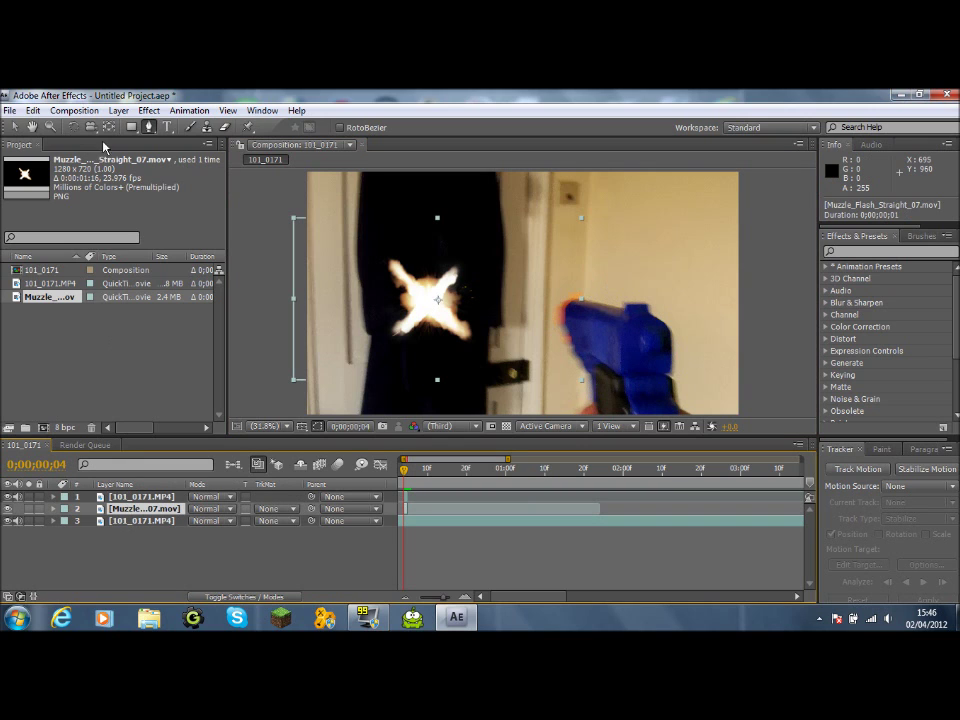
click(16, 128)
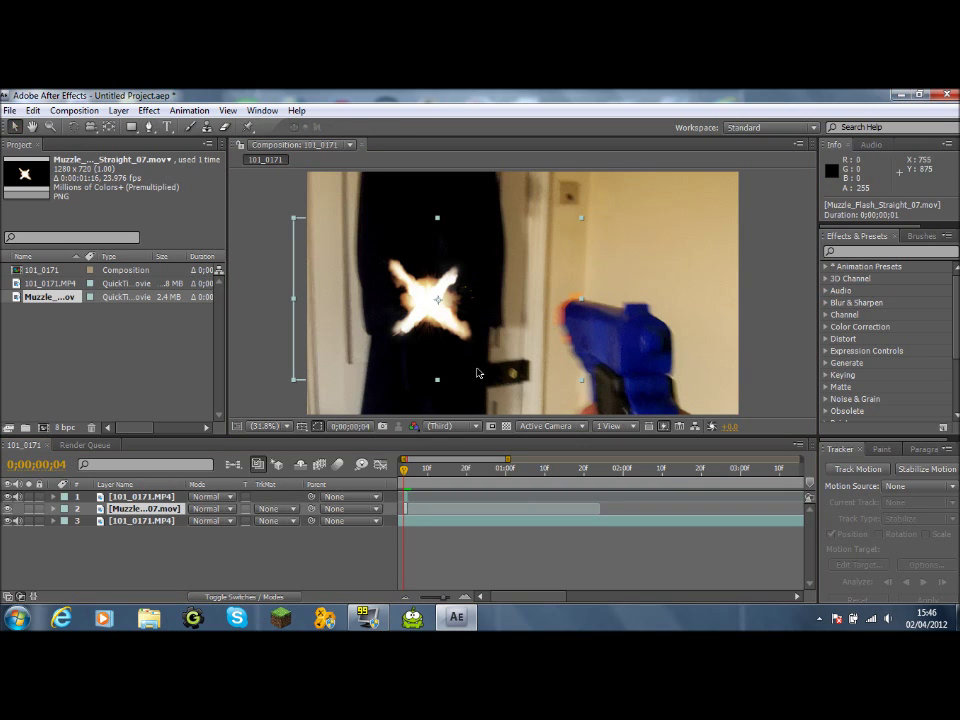
drag(448, 320, 577, 343)
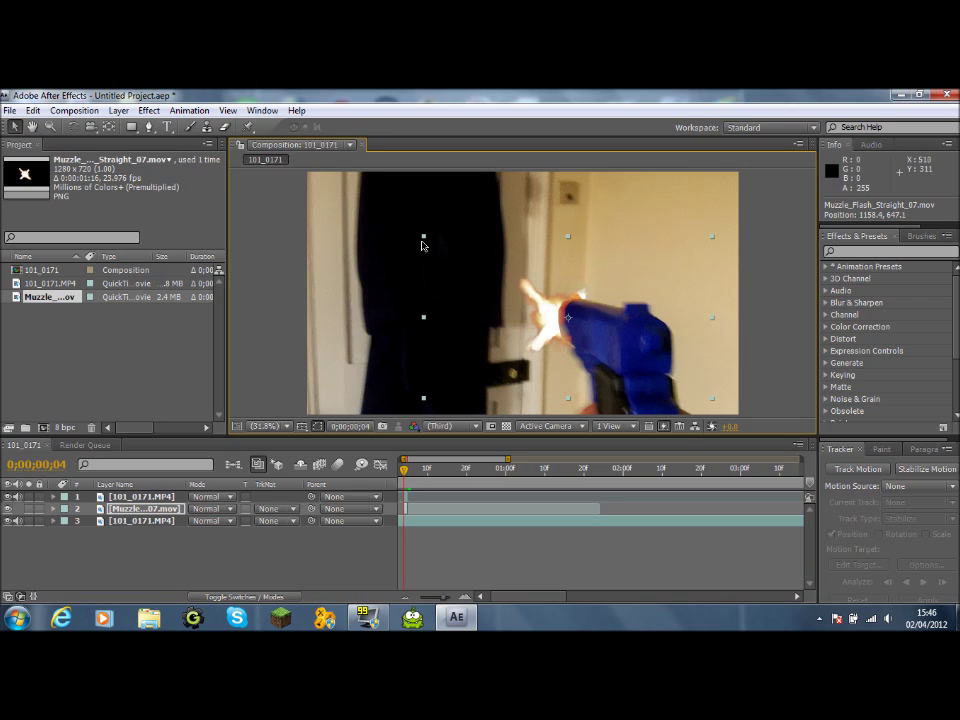
drag(425, 239, 398, 204)
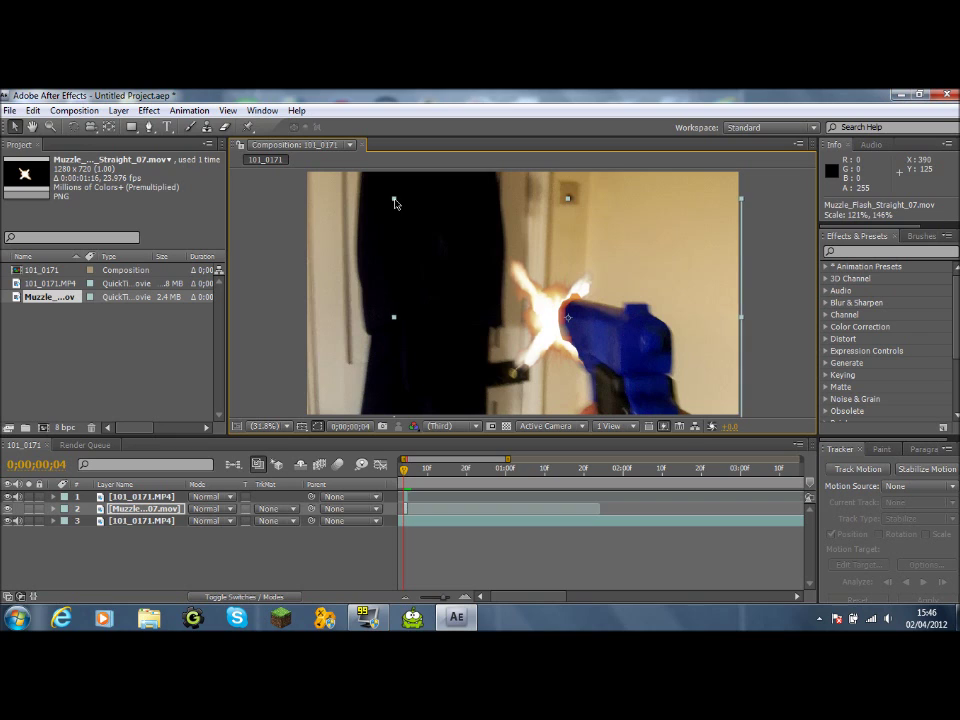
drag(553, 360, 562, 360)
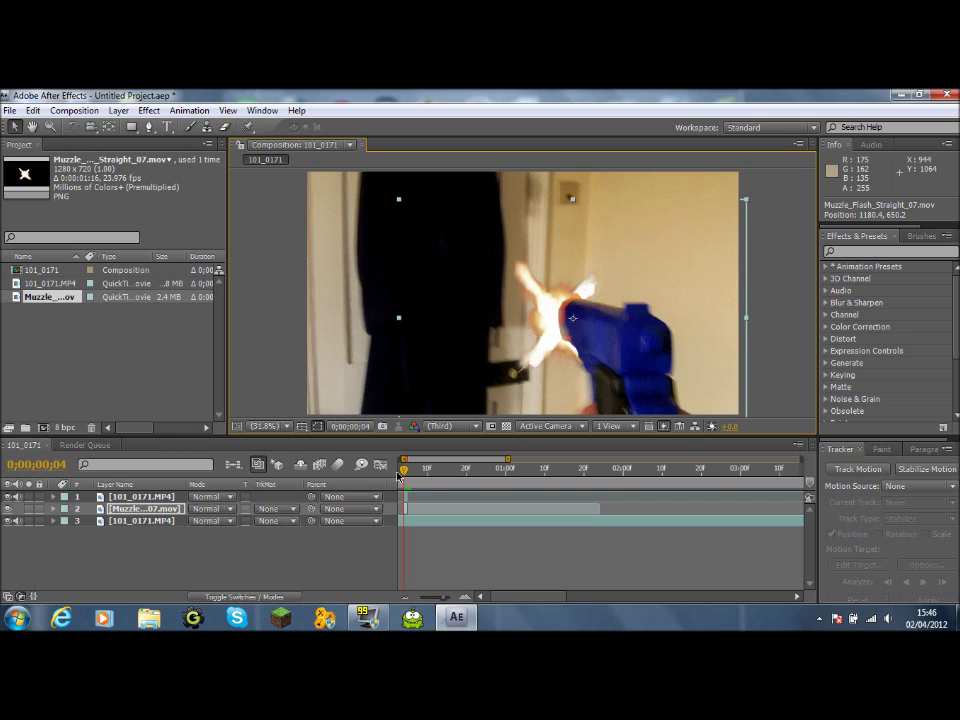
Play the composition from 0;00;00;00 to check the muzzle flash.
drag(404, 472, 398, 471)
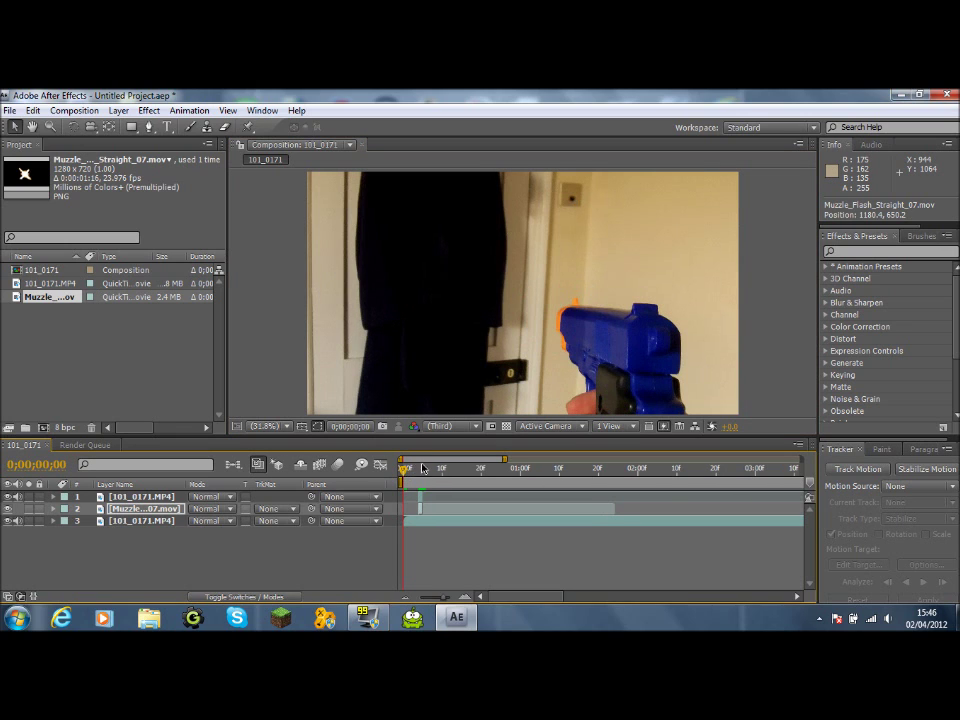
key(space)
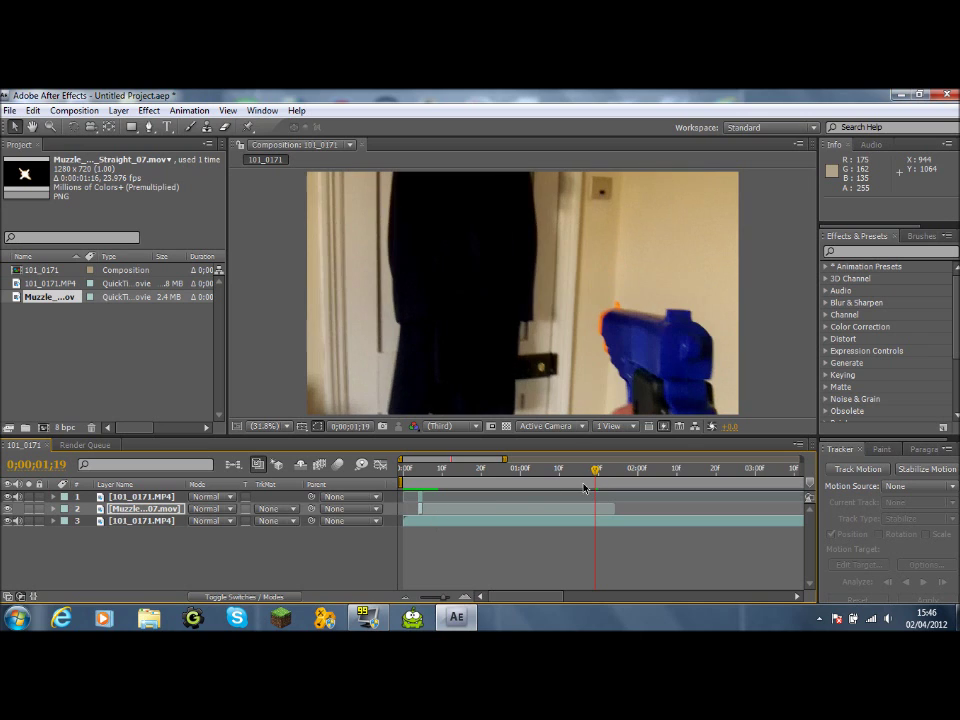
Trim the end of the full-length 101_0171.MP4 layer to 0;00;00;26.
drag(583, 484, 487, 485)
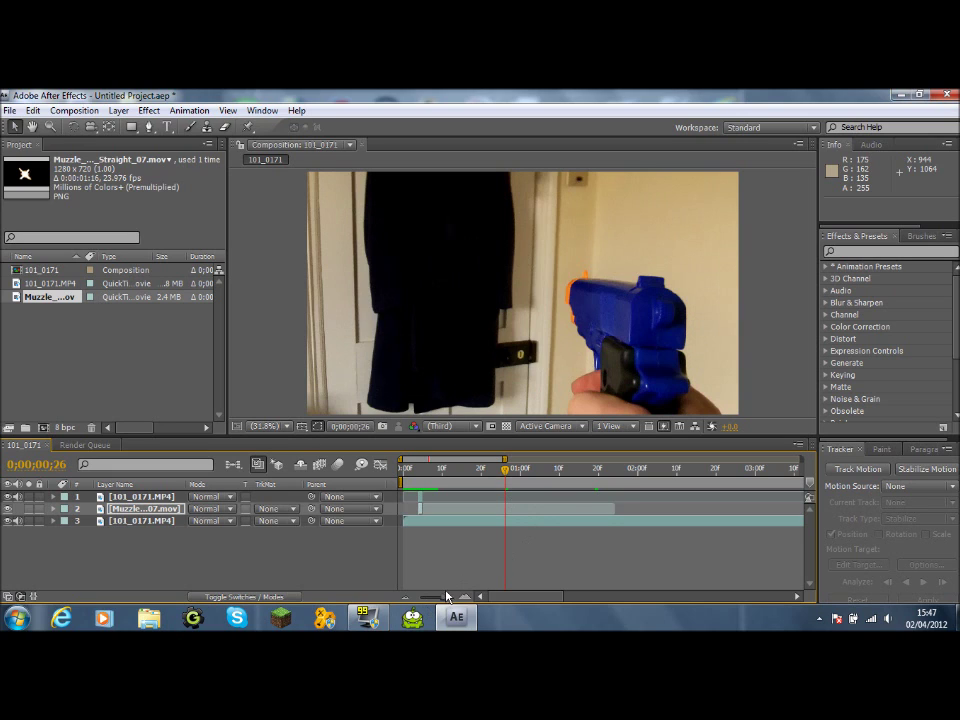
drag(440, 598, 414, 598)
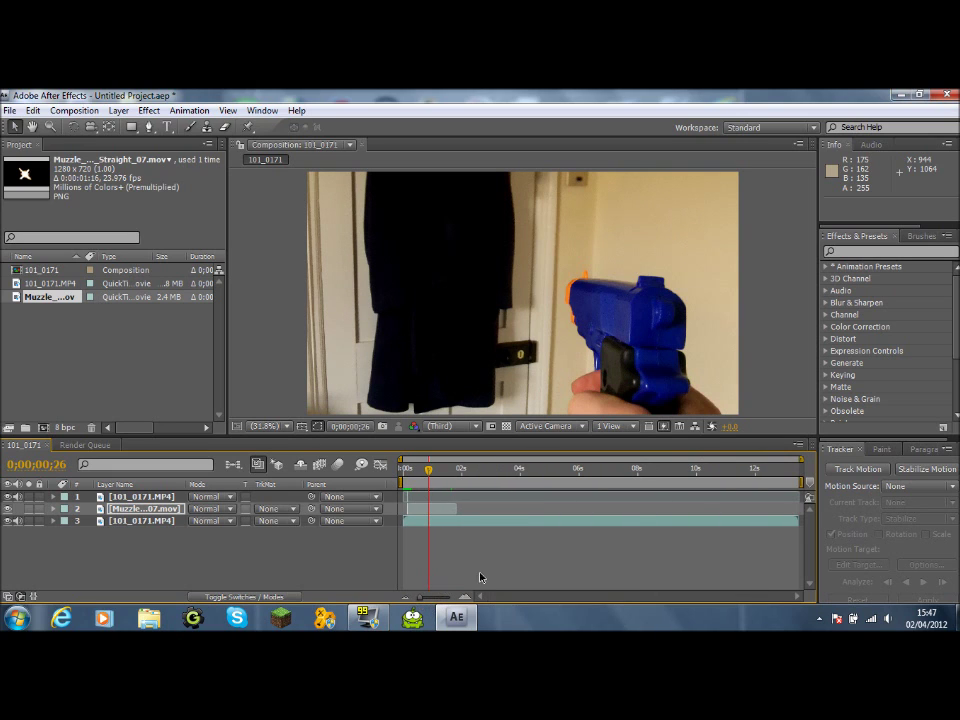
drag(799, 520, 431, 529)
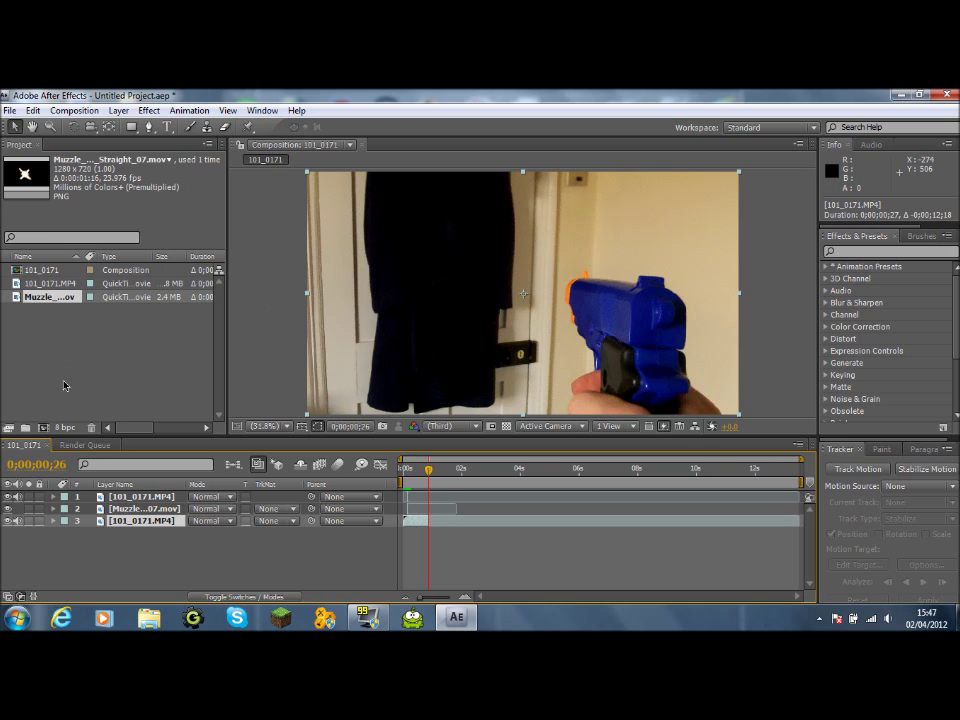
Add the 101_0171 composition to the render queue as a movie.
click(92, 445)
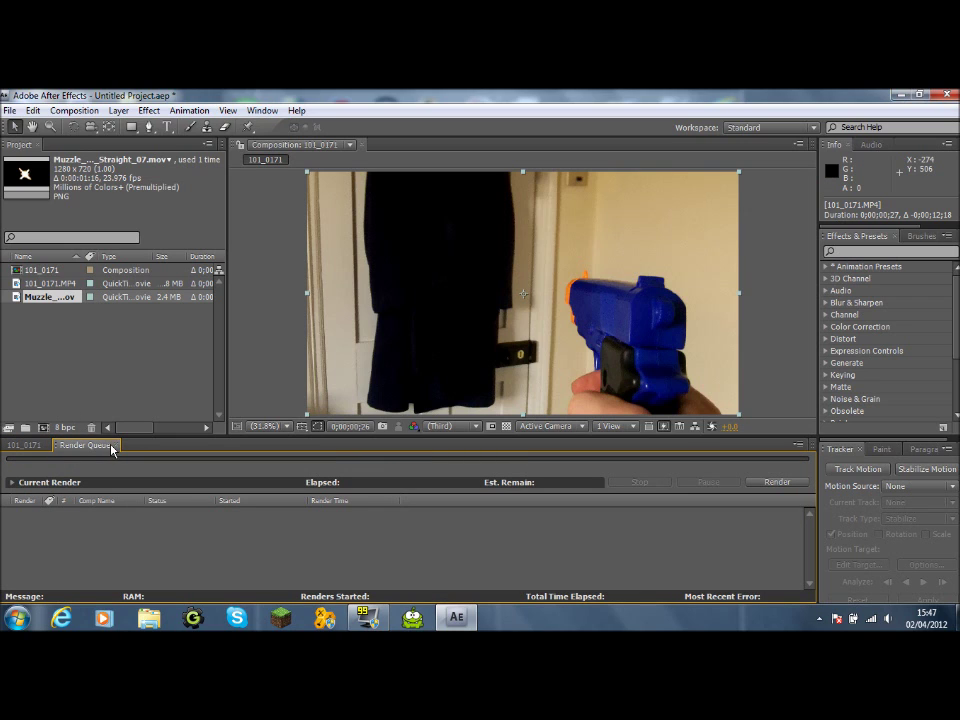
click(114, 446)
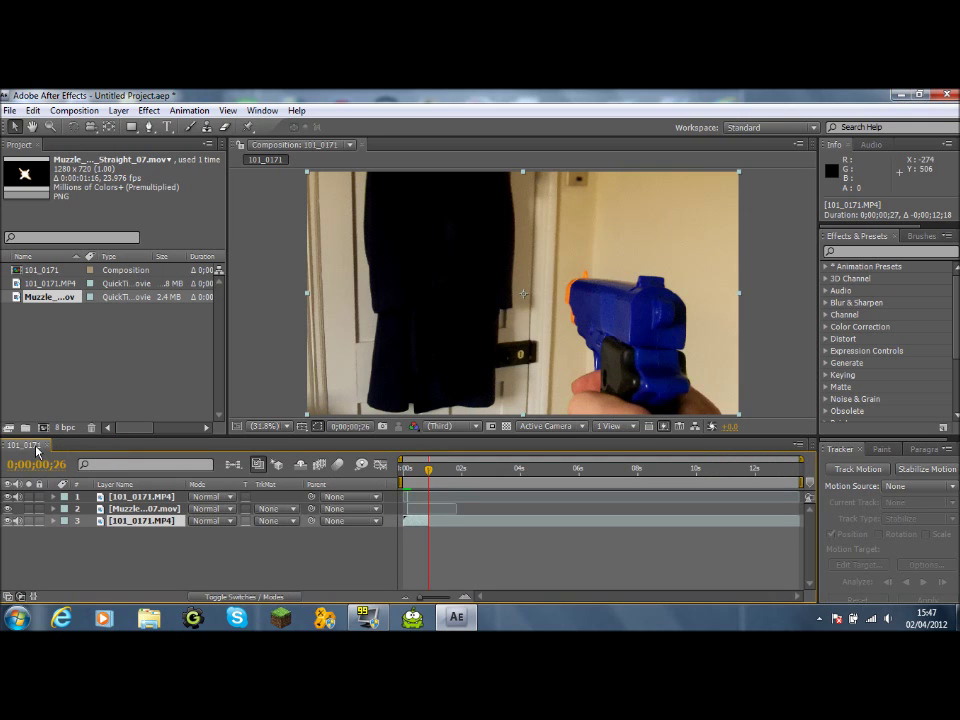
click(74, 110)
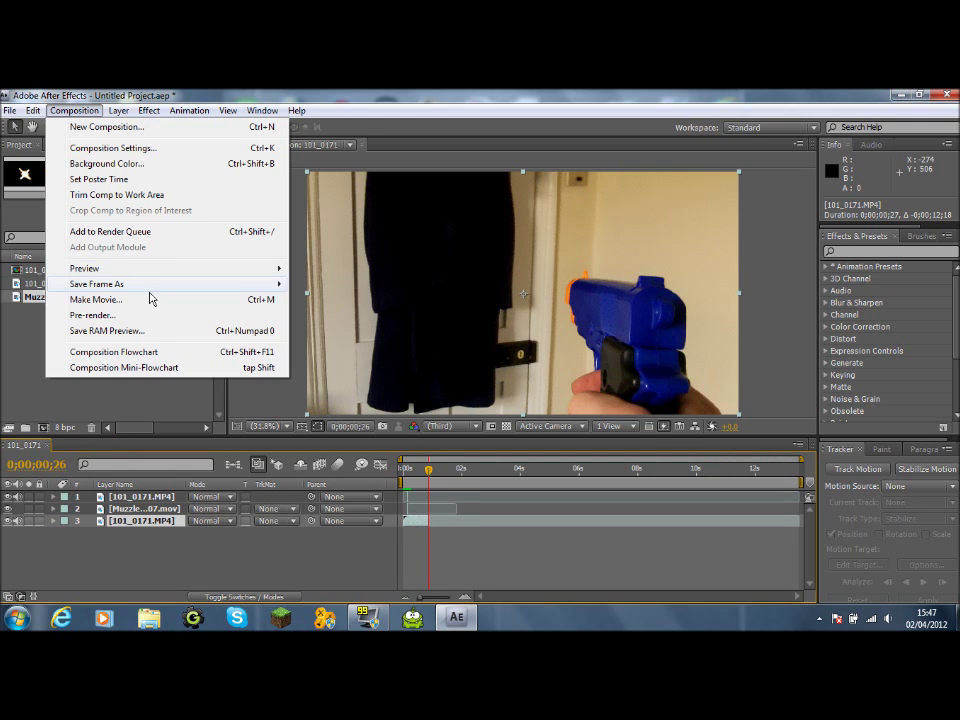
click(150, 299)
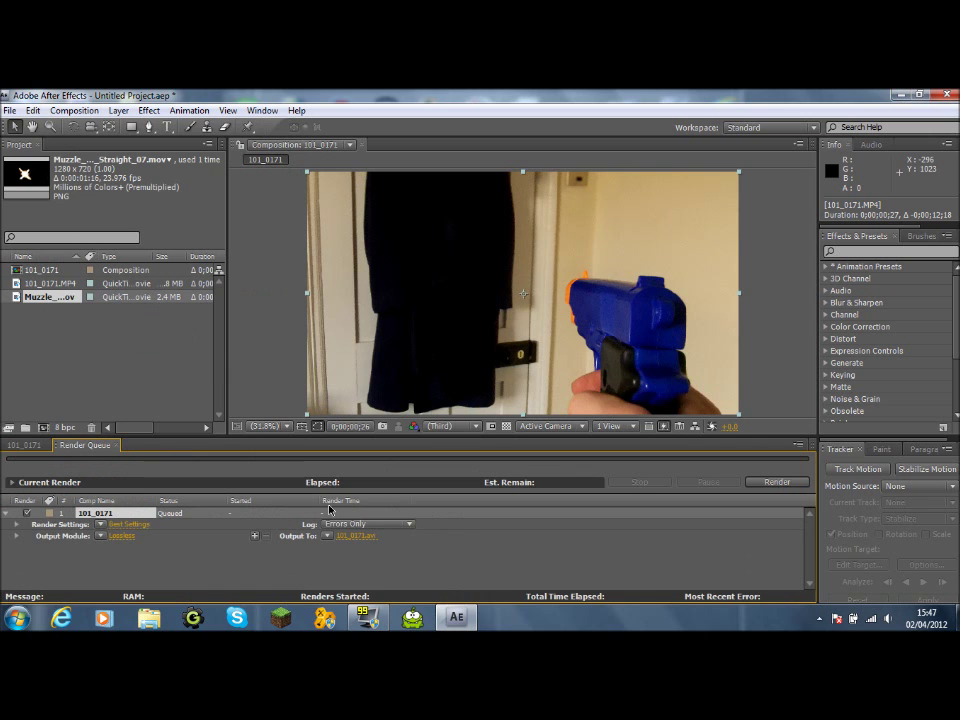
Set the render output to a Video For Windows file named video in the fps muzzle flash folder.
click(348, 538)
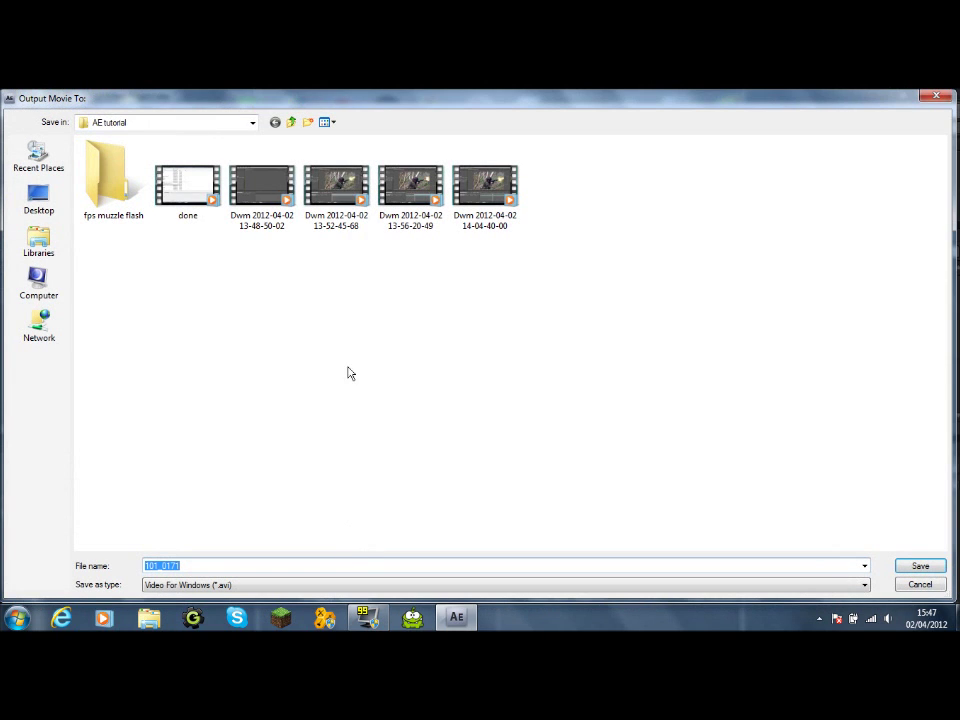
double_click(98, 152)
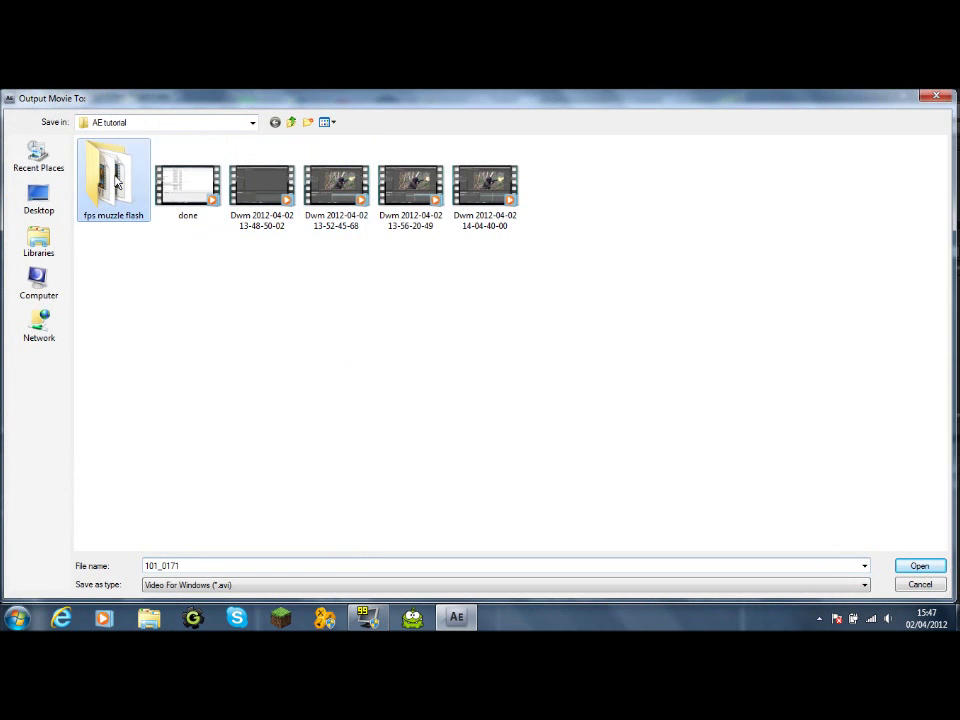
double_click(222, 566)
key(BackSpace)
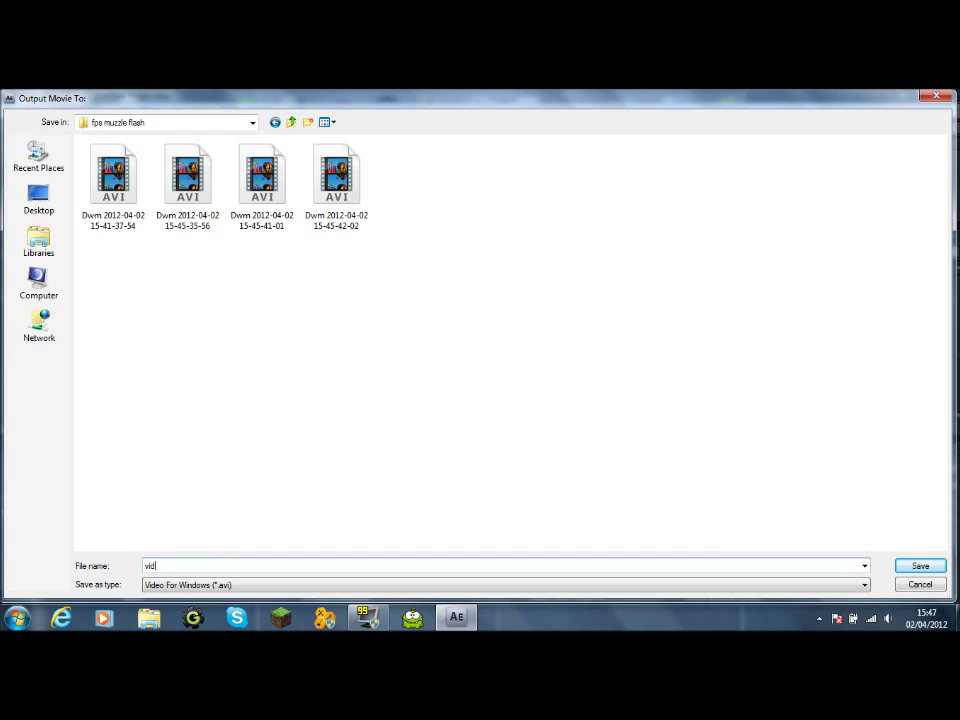
key(Return)
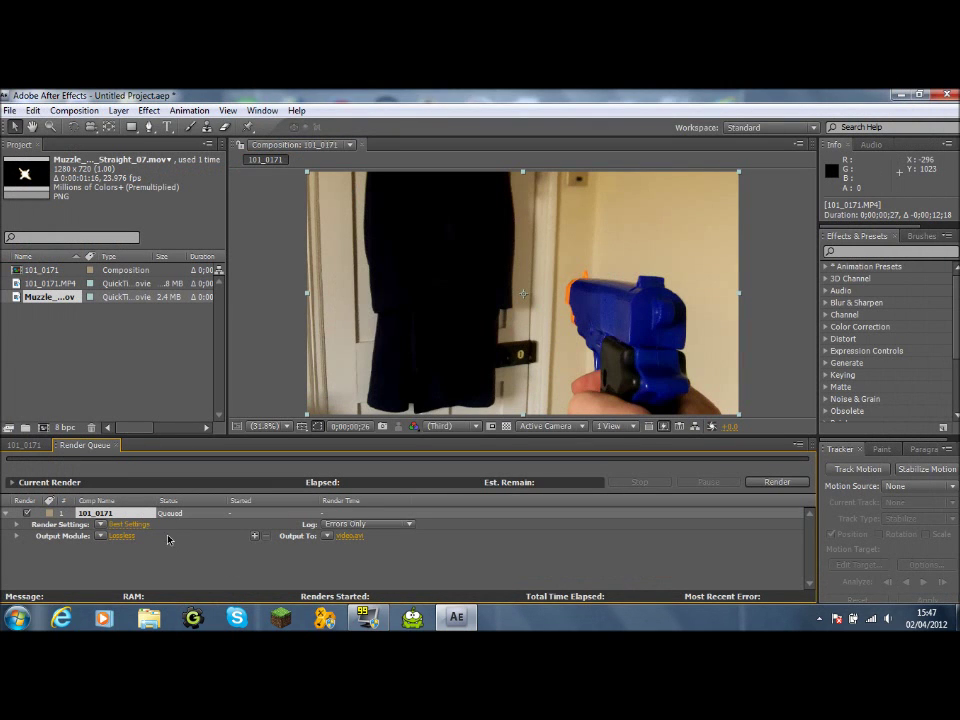
Accept the Lossless-based output module settings with the Video For Windows format and start rendering the composition.
click(122, 536)
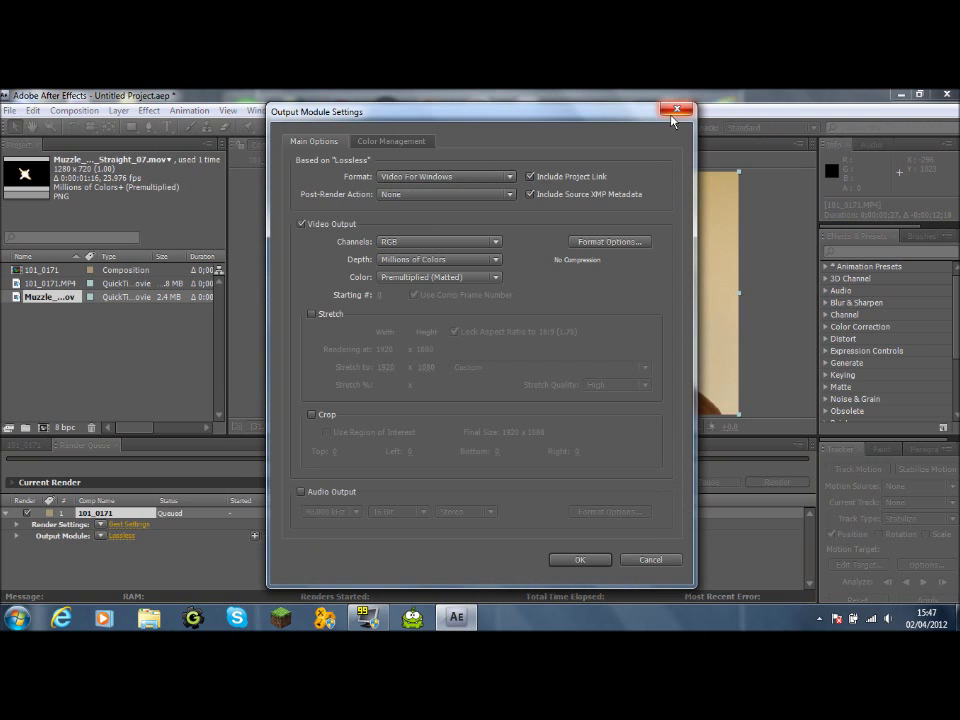
click(584, 562)
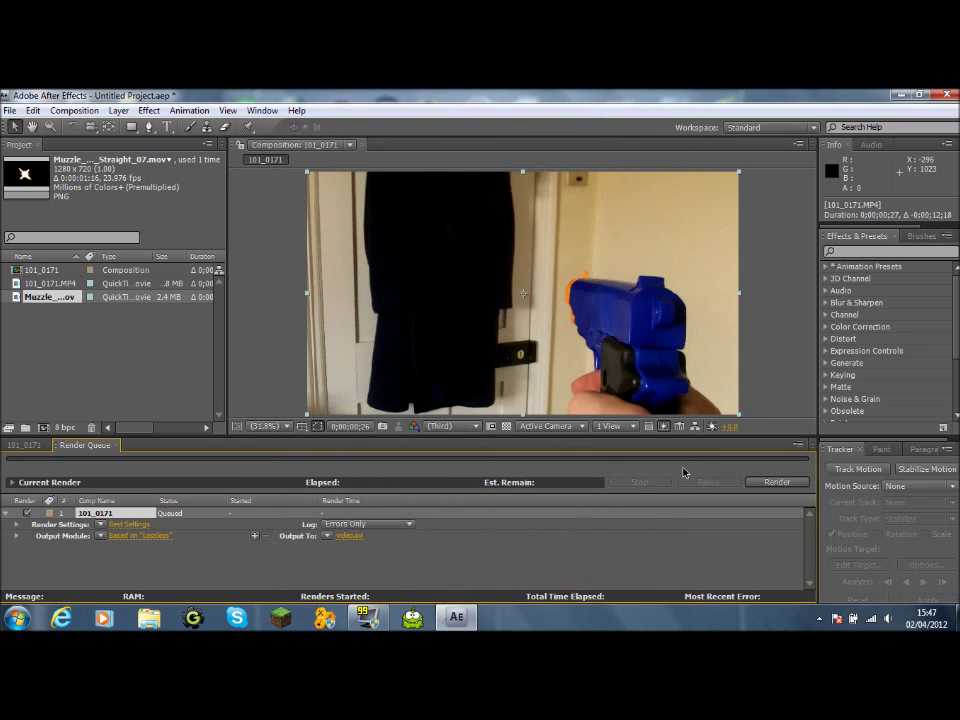
click(776, 482)
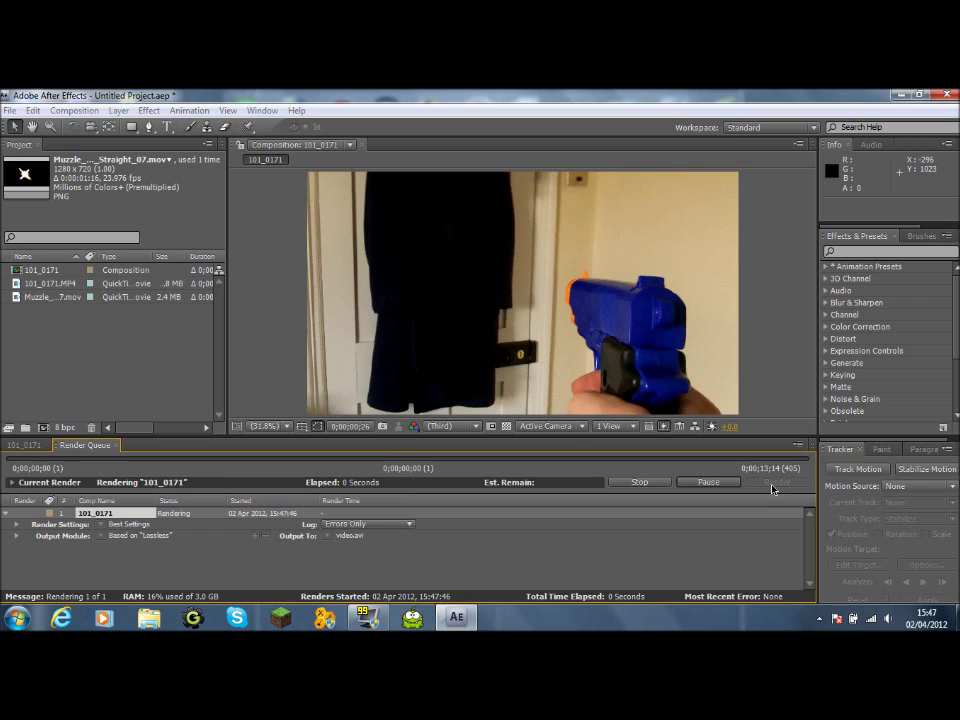